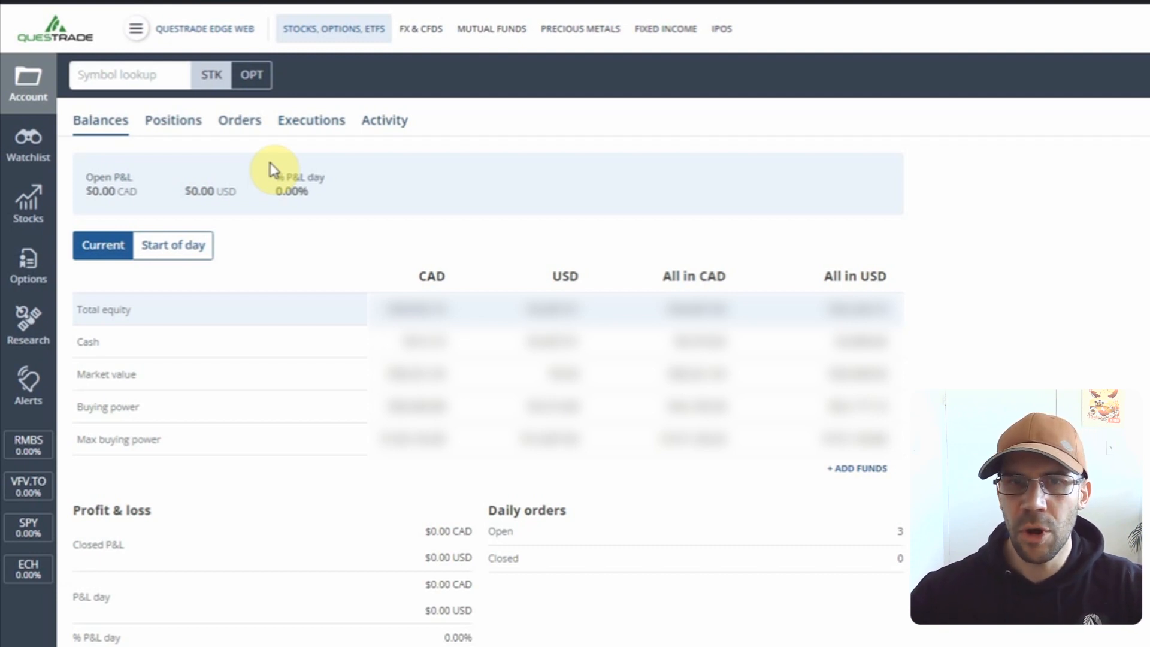
Step: Go to the stock quote page and look up the symbol RMBS (Rambus Inc, NASDAQ)
{"action": "mouse_move", "coordinate": [295, 180]}
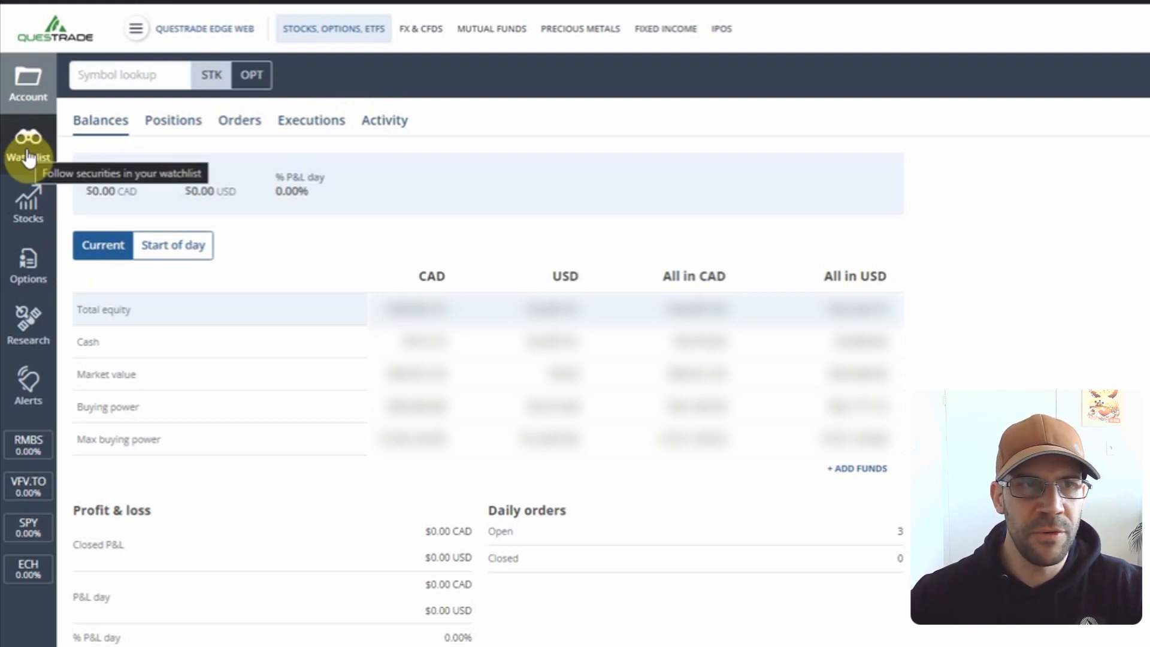
{"action": "left_click", "coordinate": [28, 216]}
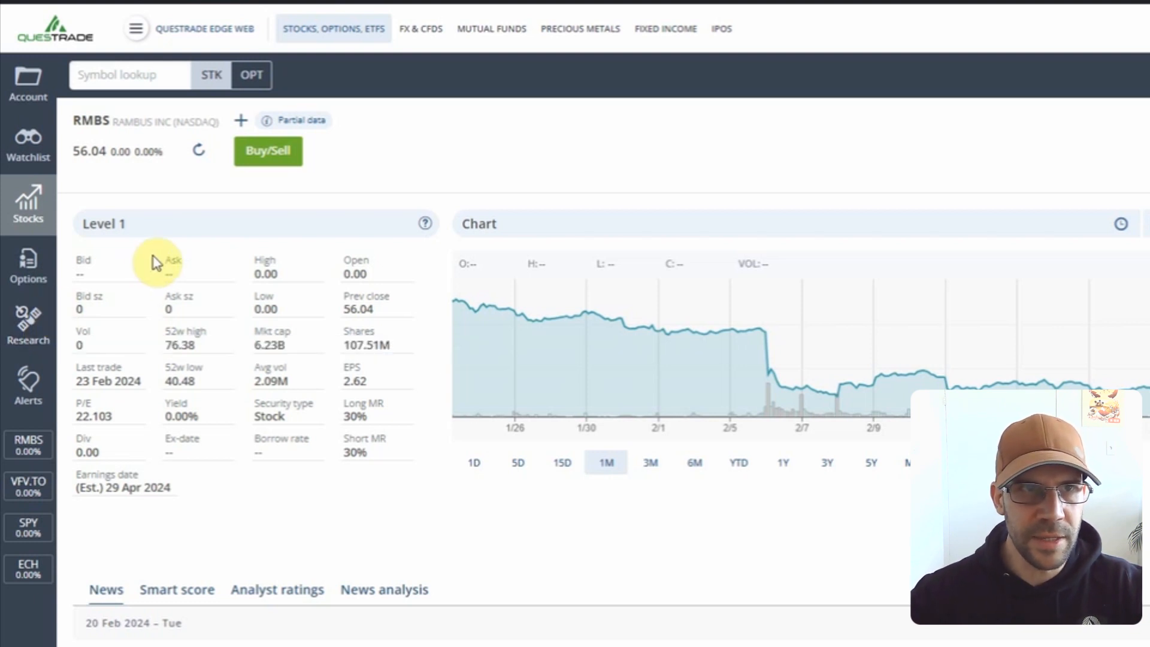
{"action": "left_click", "coordinate": [118, 79]}
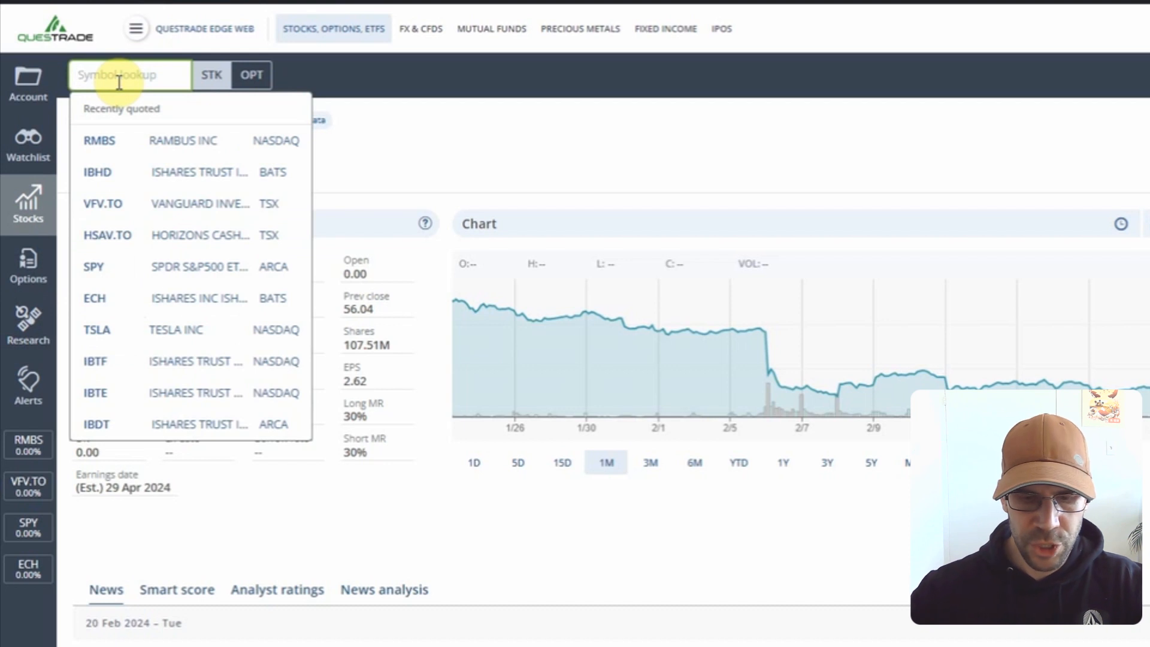
{"action": "type", "text": "RMBS"}
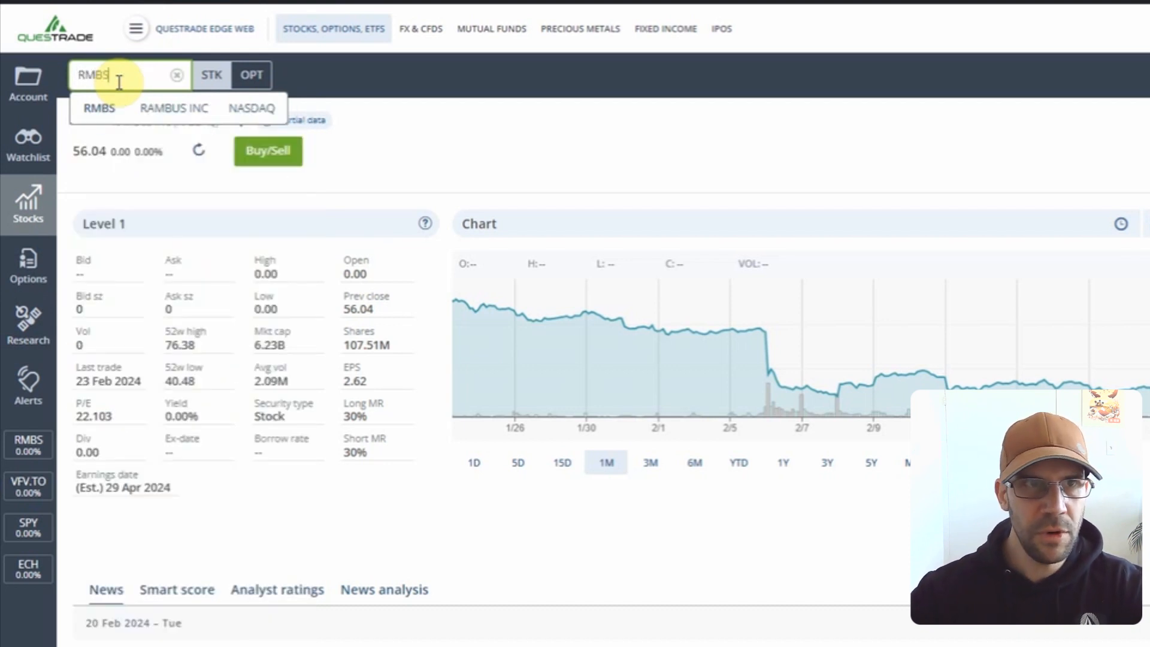
{"action": "left_click", "coordinate": [129, 117]}
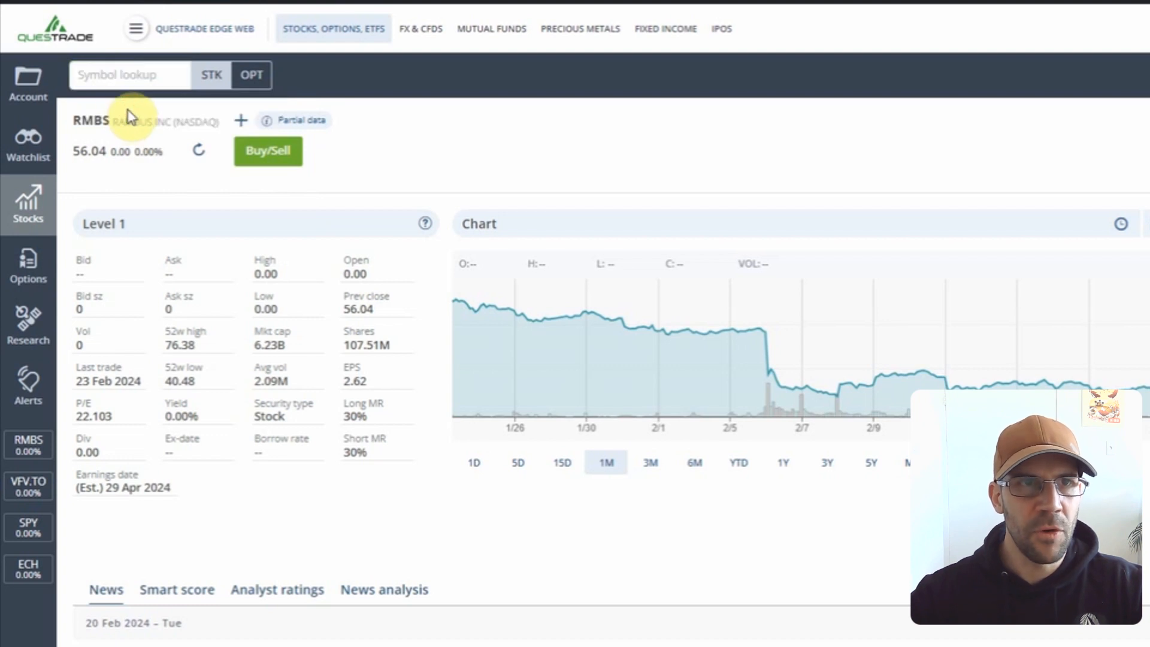
{"action": "left_click", "coordinate": [102, 74]}
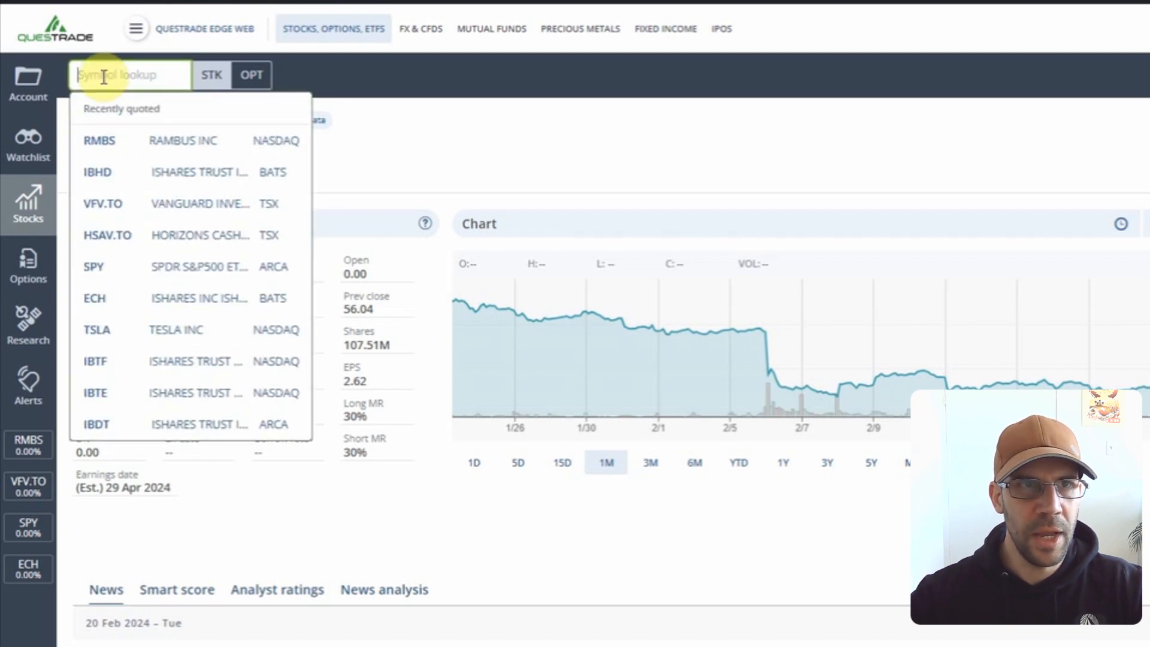
{"action": "left_click", "coordinate": [107, 143]}
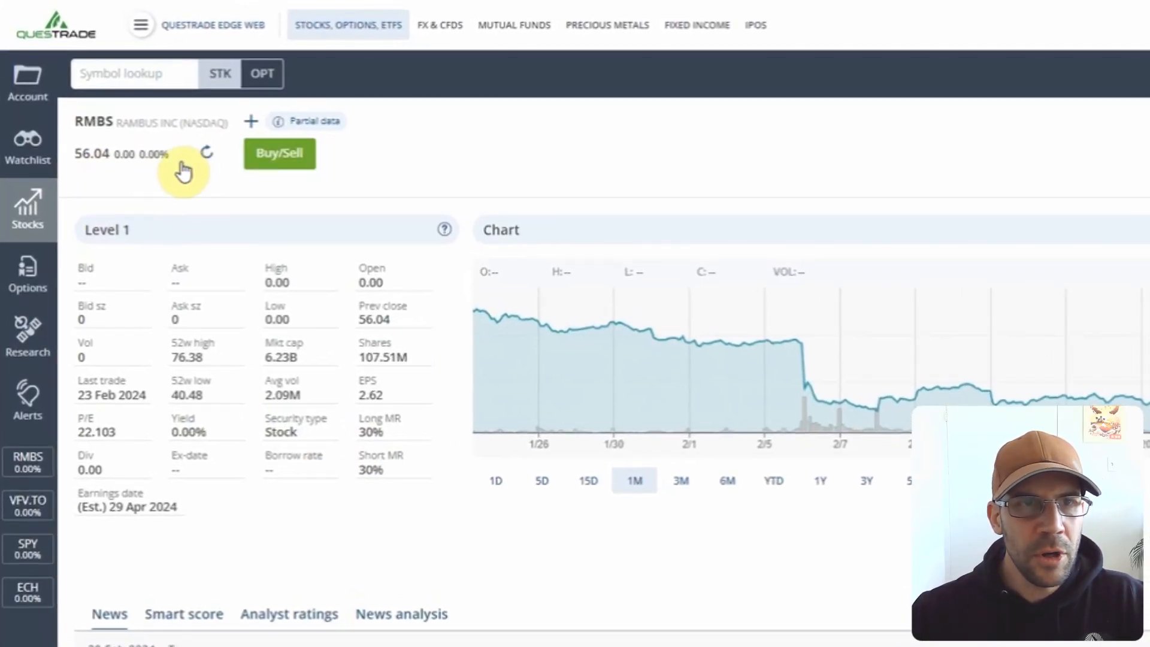
Step: Open an order entry for RMBS from its quote page and set the quantity to 10
{"action": "left_click", "coordinate": [273, 163]}
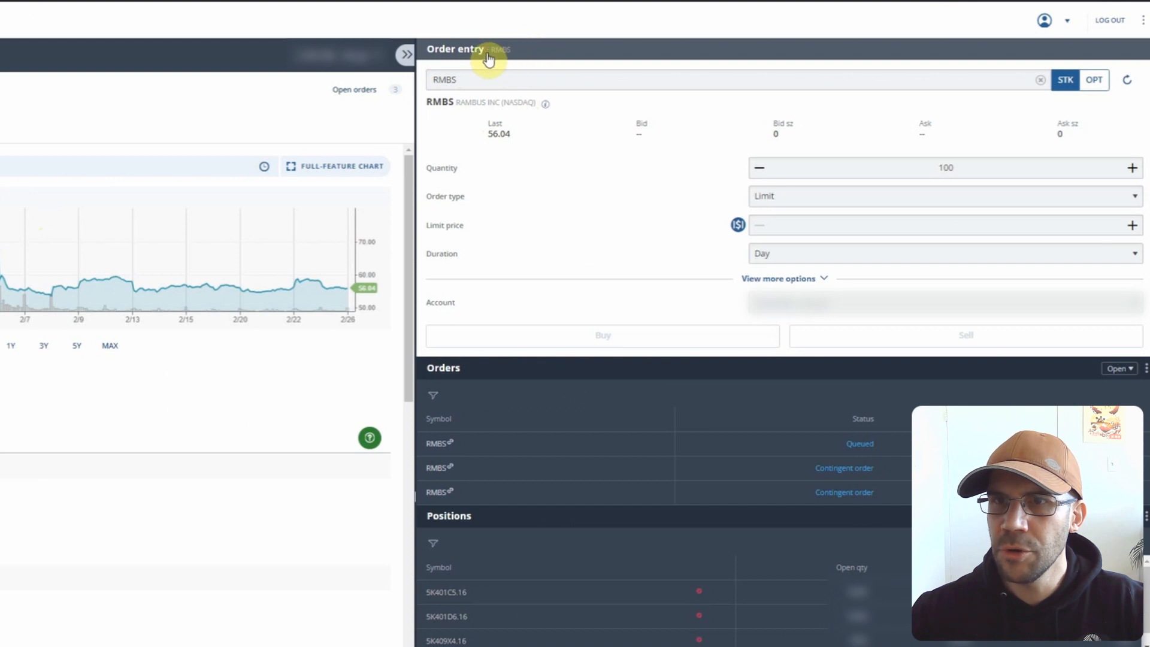
{"action": "left_click", "coordinate": [481, 81]}
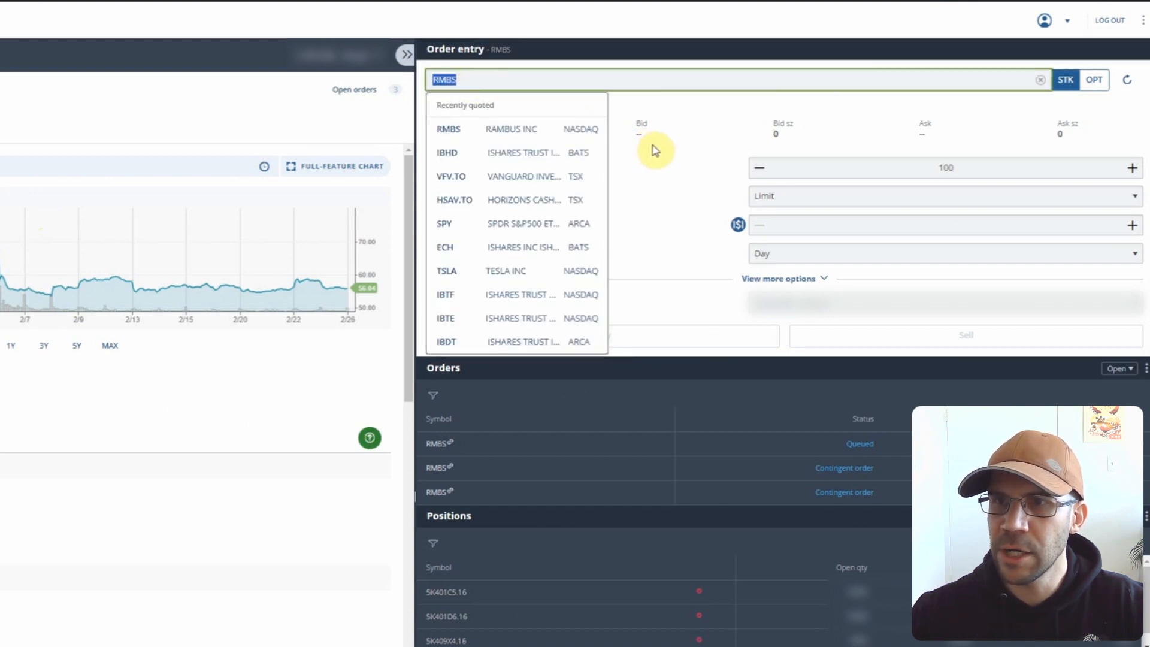
{"action": "left_click", "coordinate": [513, 130]}
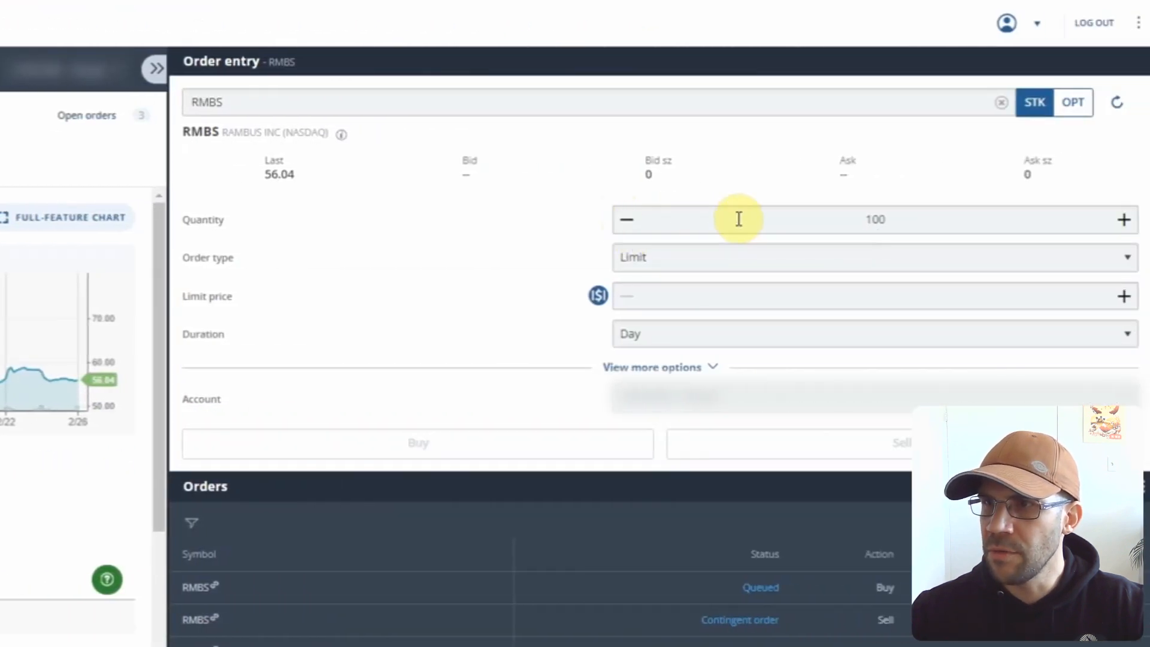
{"action": "left_click_drag", "start_coordinate": [739, 219], "coordinate": [904, 220]}
{"action": "type", "text": "10"}
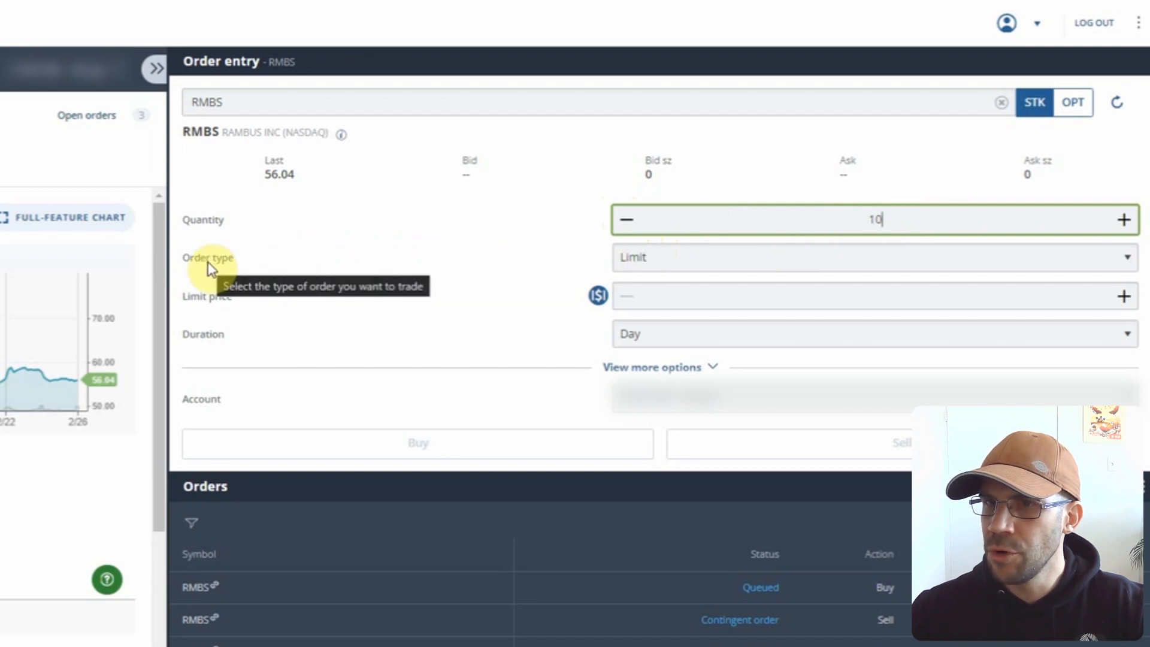
Step: Set the RMBS order's type to Market
{"action": "left_click", "coordinate": [660, 261]}
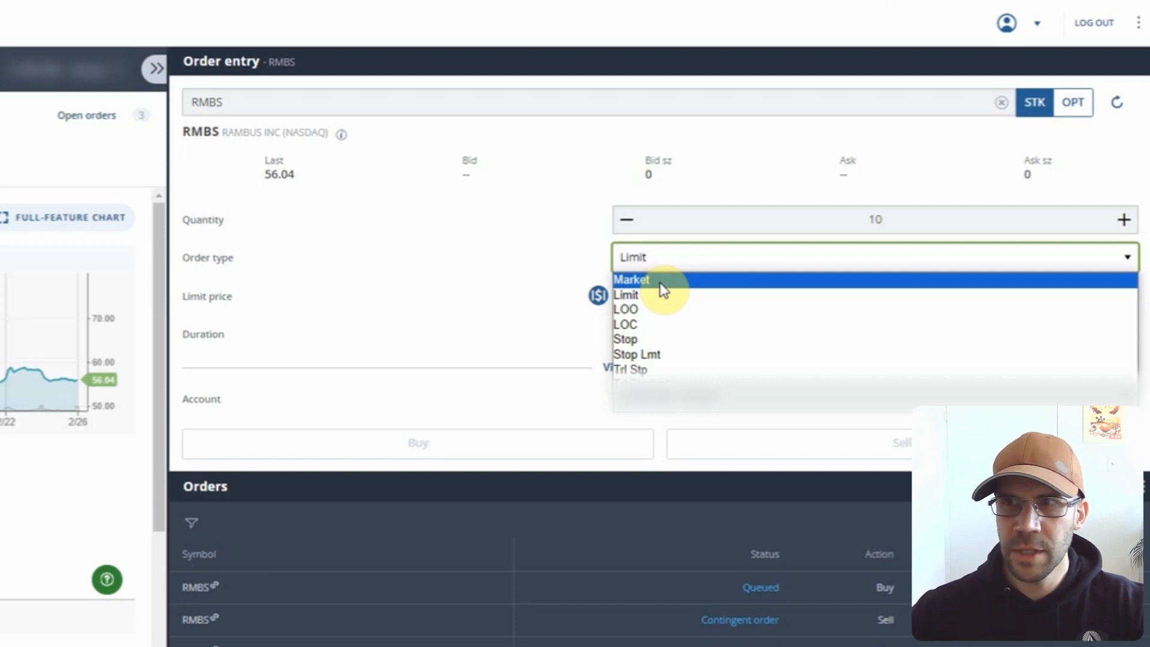
{"action": "left_click", "coordinate": [483, 227]}
{"action": "left_click", "coordinate": [646, 260]}
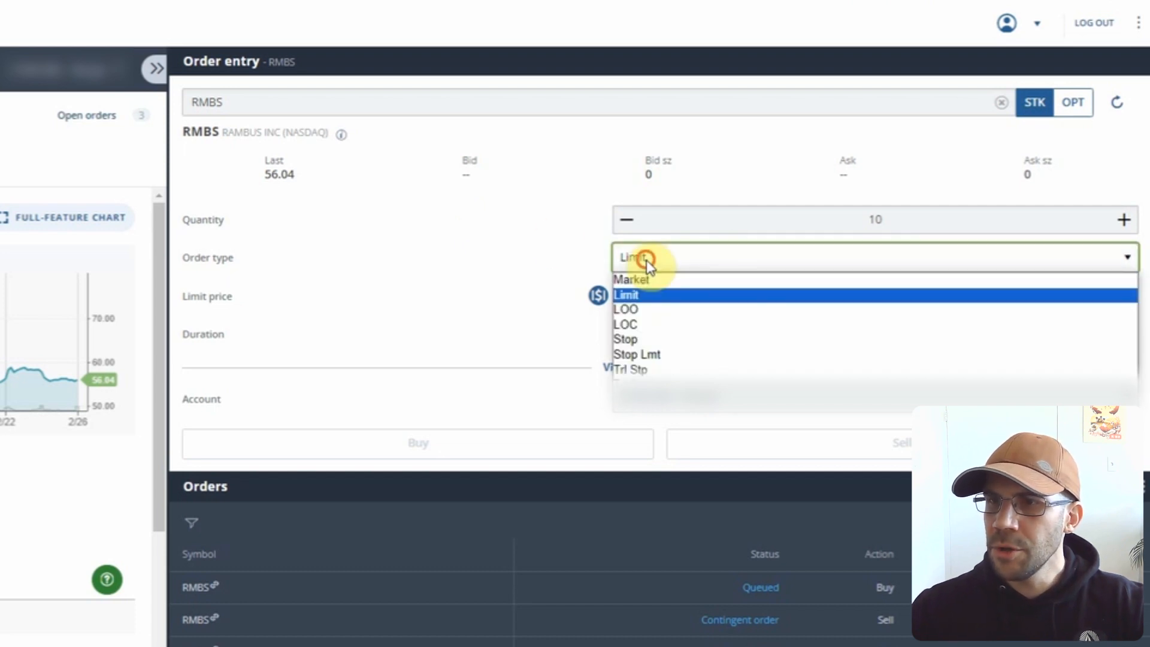
{"action": "left_click", "coordinate": [652, 282]}
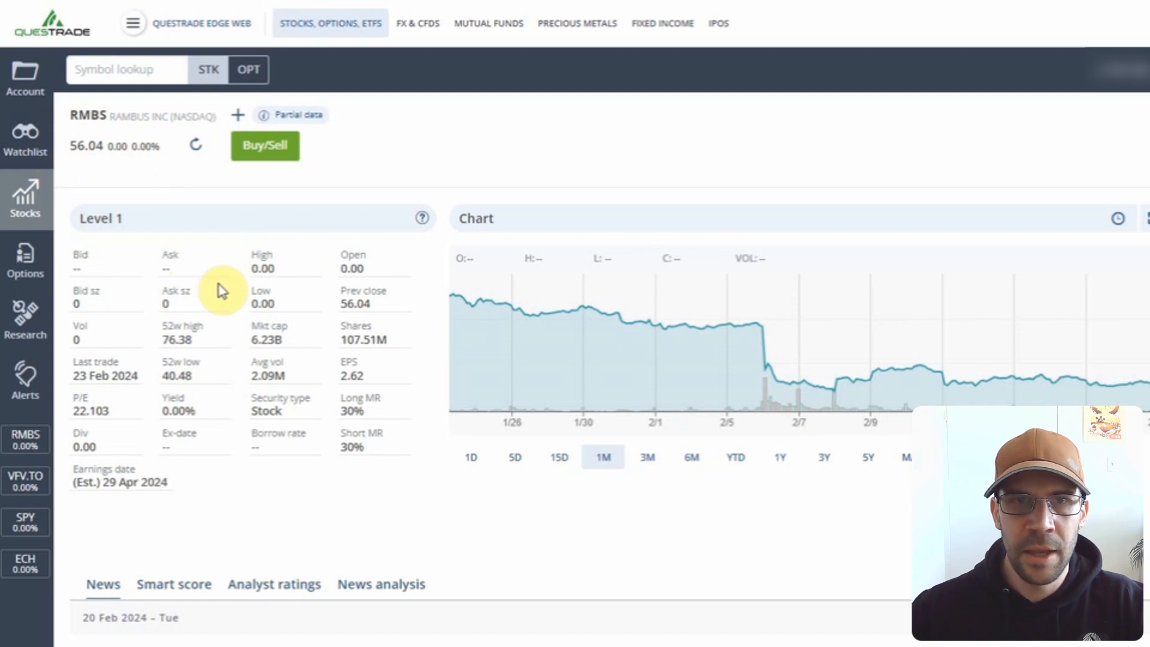
{"action": "mouse_move", "coordinate": [220, 290]}
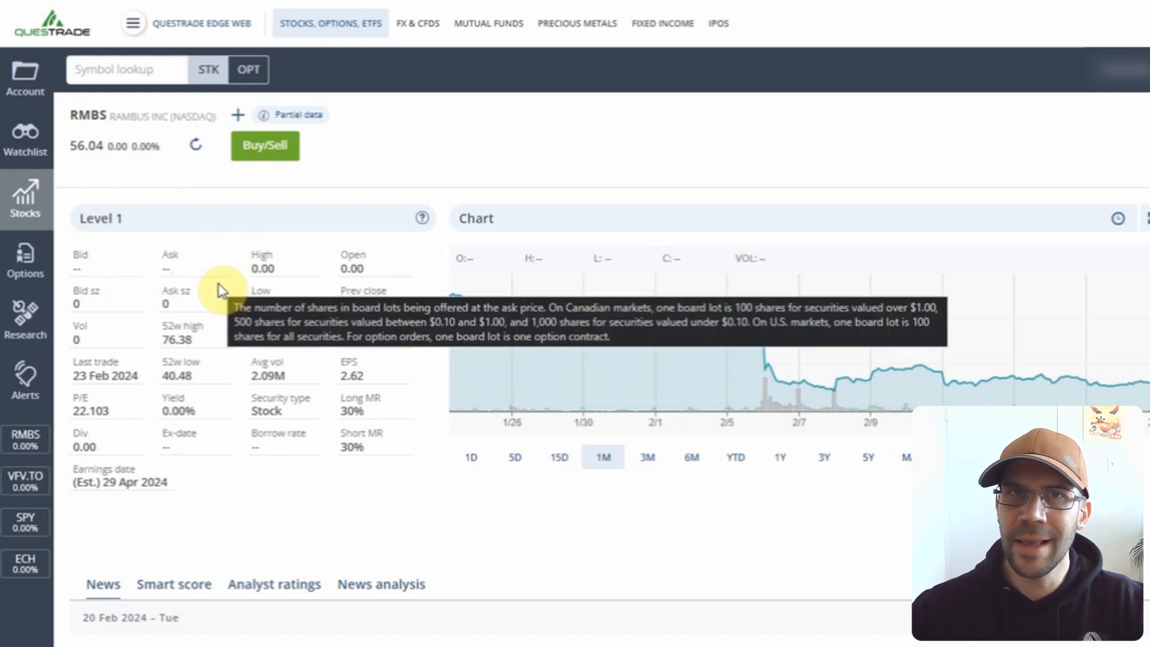
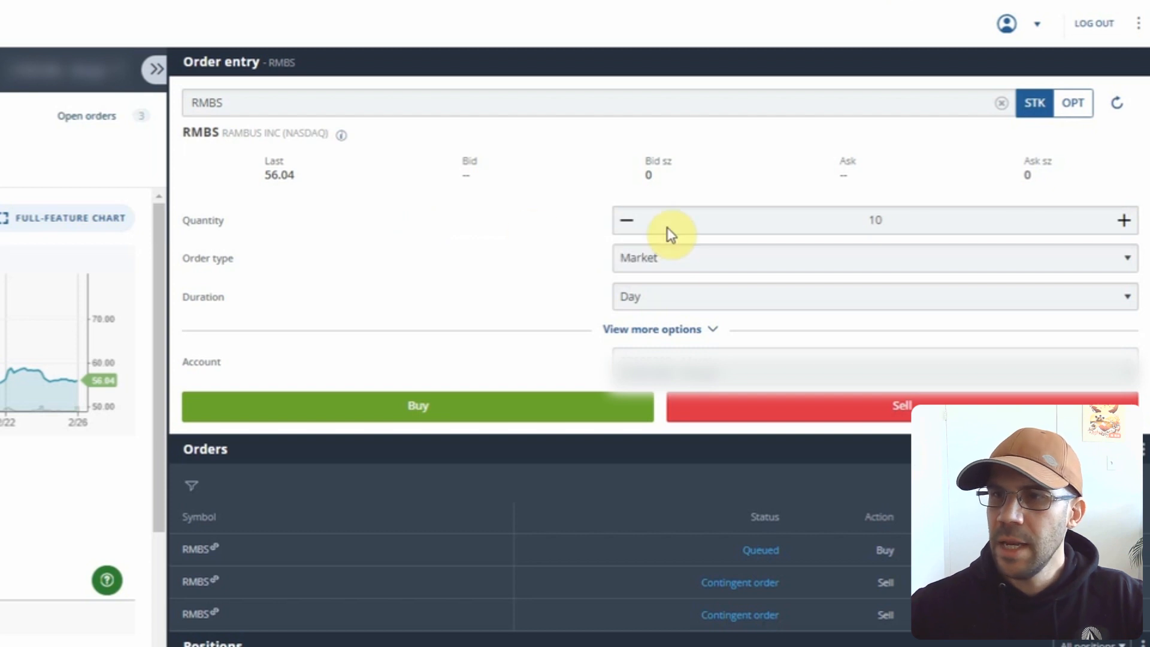
Step: Set the order type to Limit with a limit price of 56.00
{"action": "left_click", "coordinate": [648, 257]}
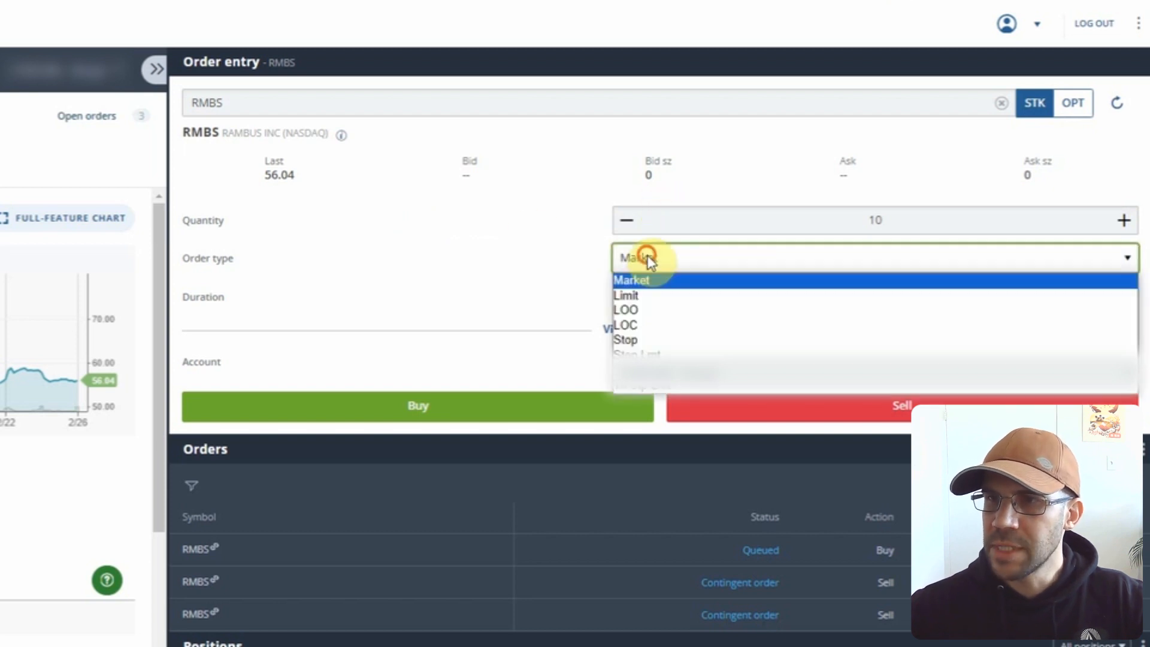
{"action": "left_click", "coordinate": [649, 297]}
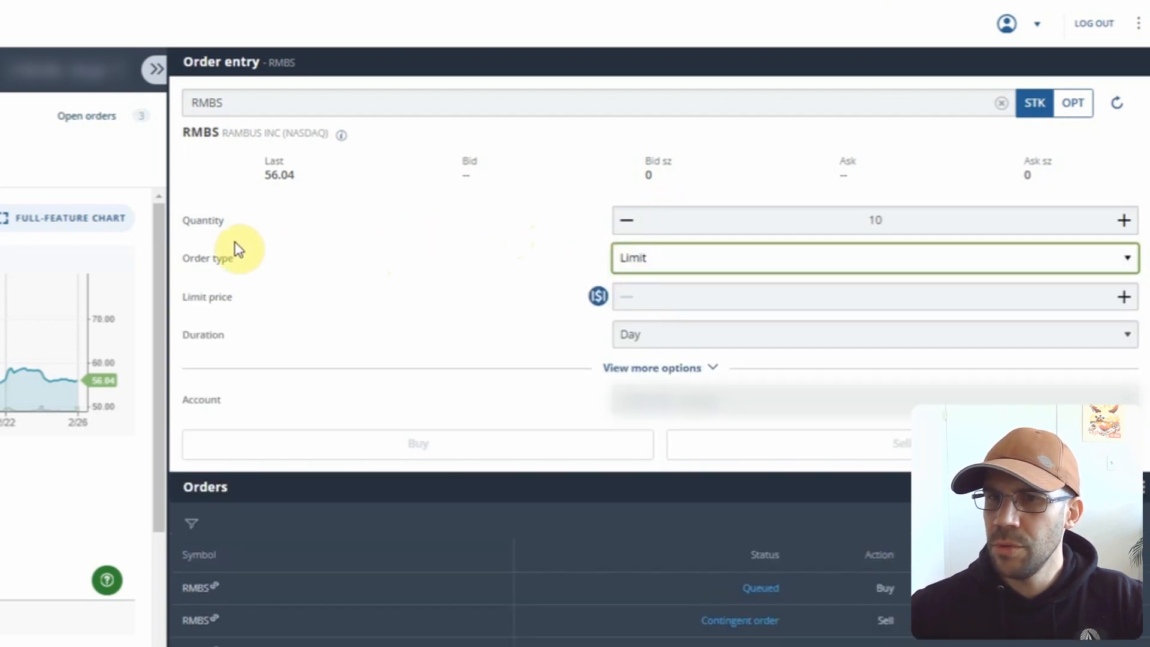
{"action": "left_click", "coordinate": [664, 303]}
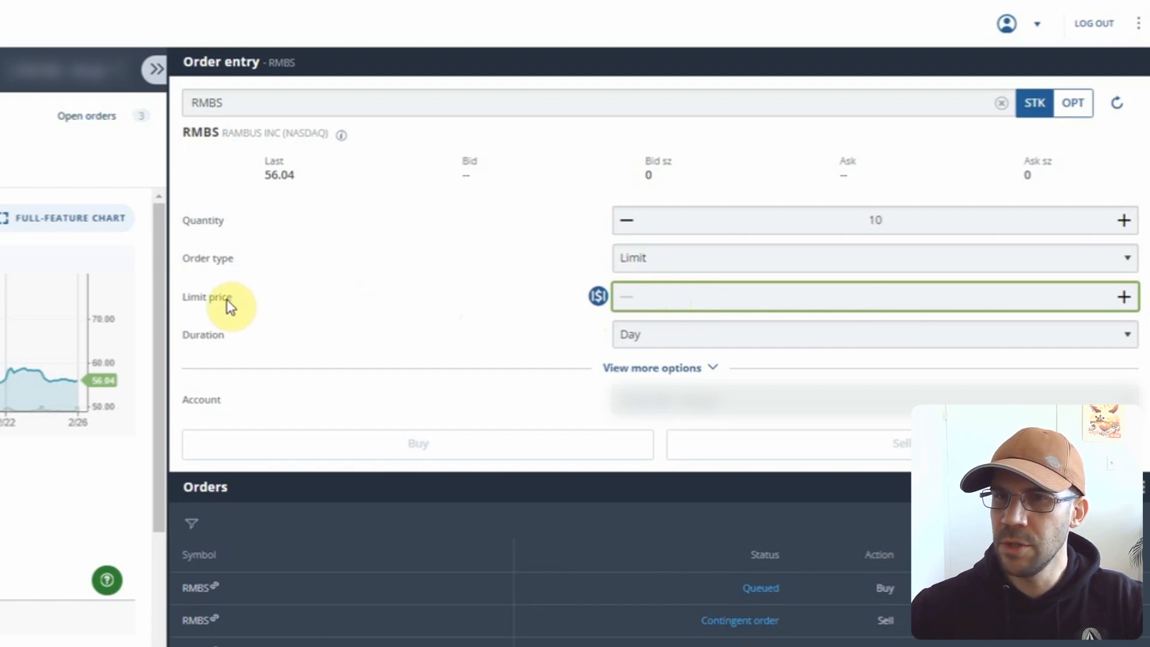
{"action": "type", "text": "56"}
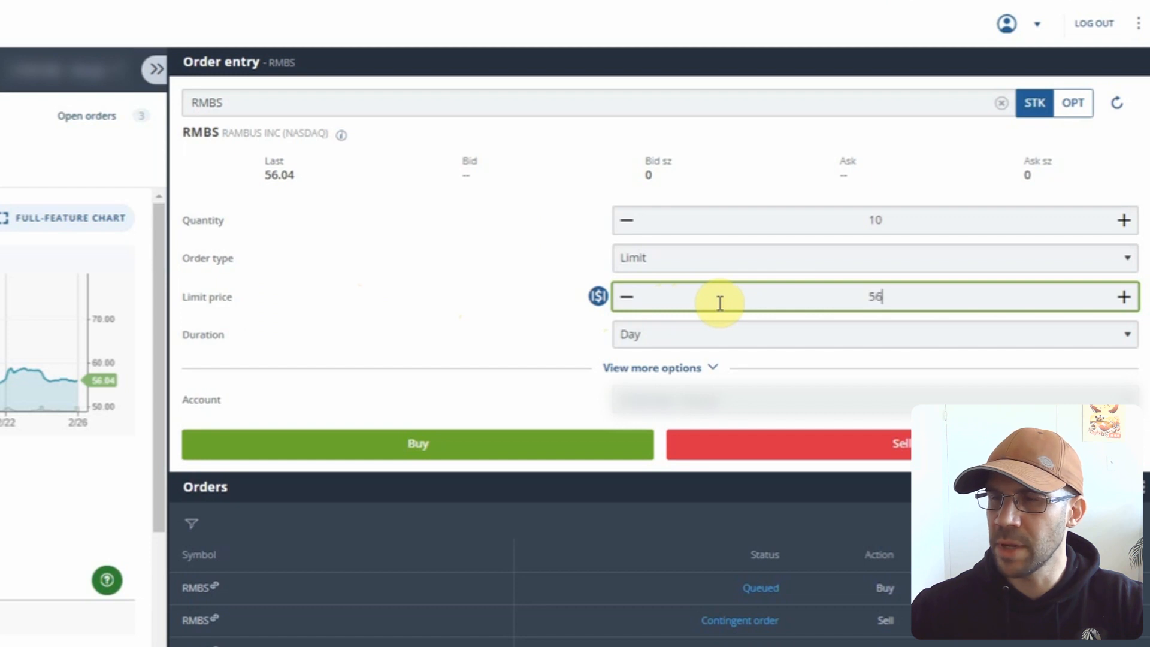
{"action": "left_click", "coordinate": [528, 306]}
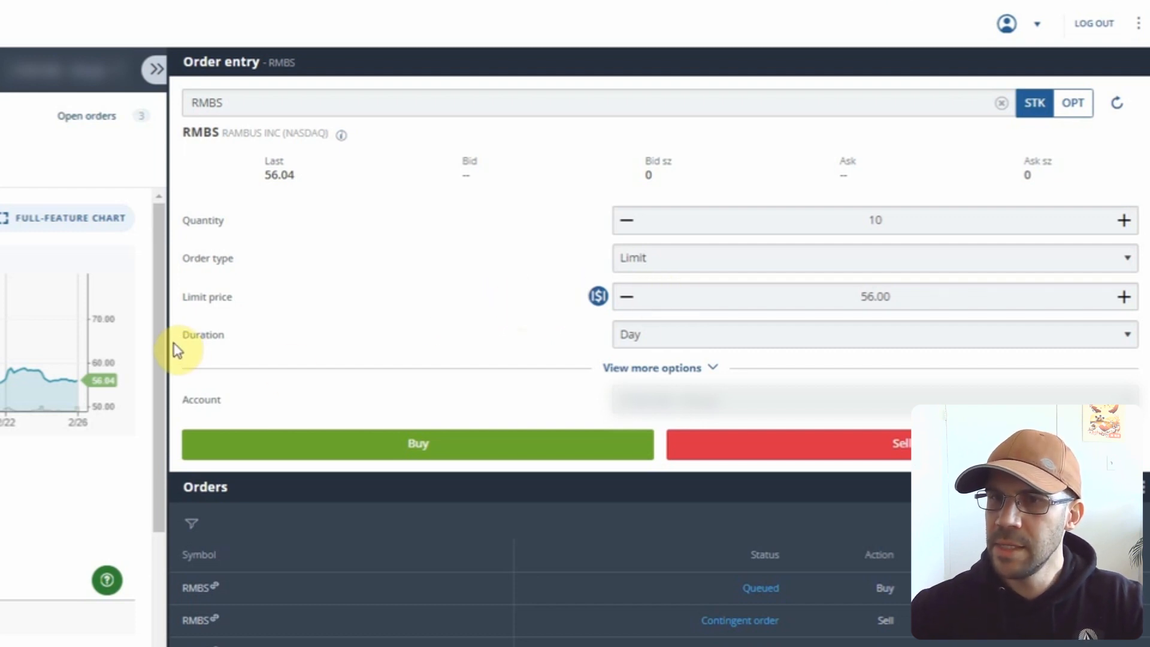
Step: Keep the order duration at Day and, in the expanded order options, select AUTO as the route
{"action": "left_click", "coordinate": [632, 336]}
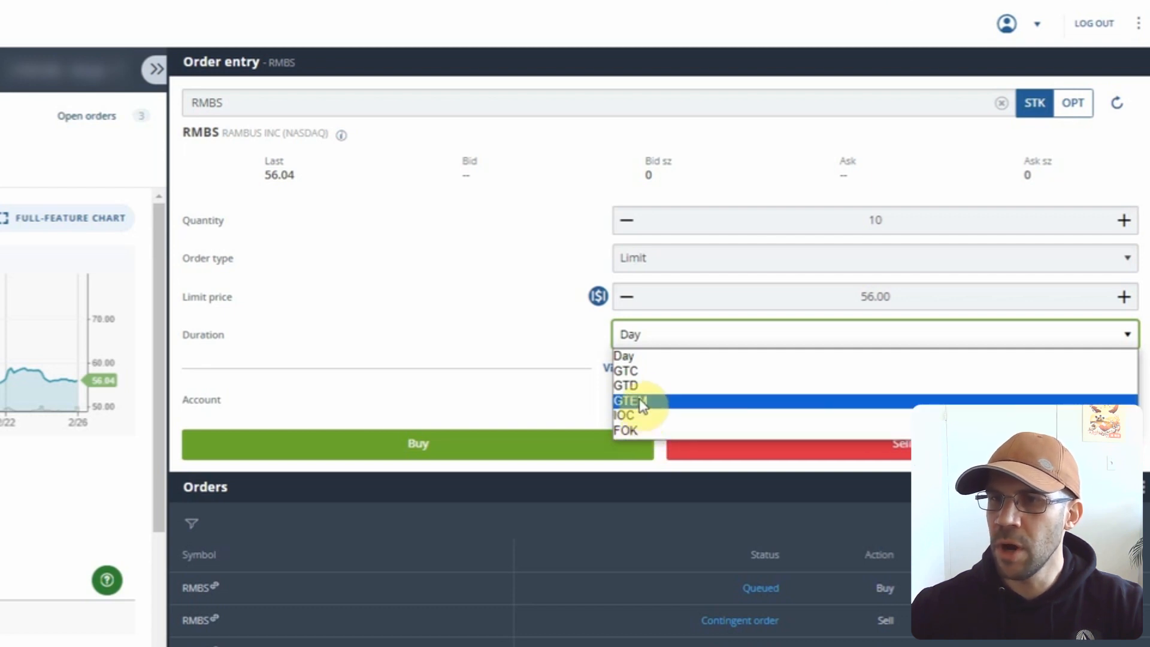
{"action": "left_click", "coordinate": [475, 300]}
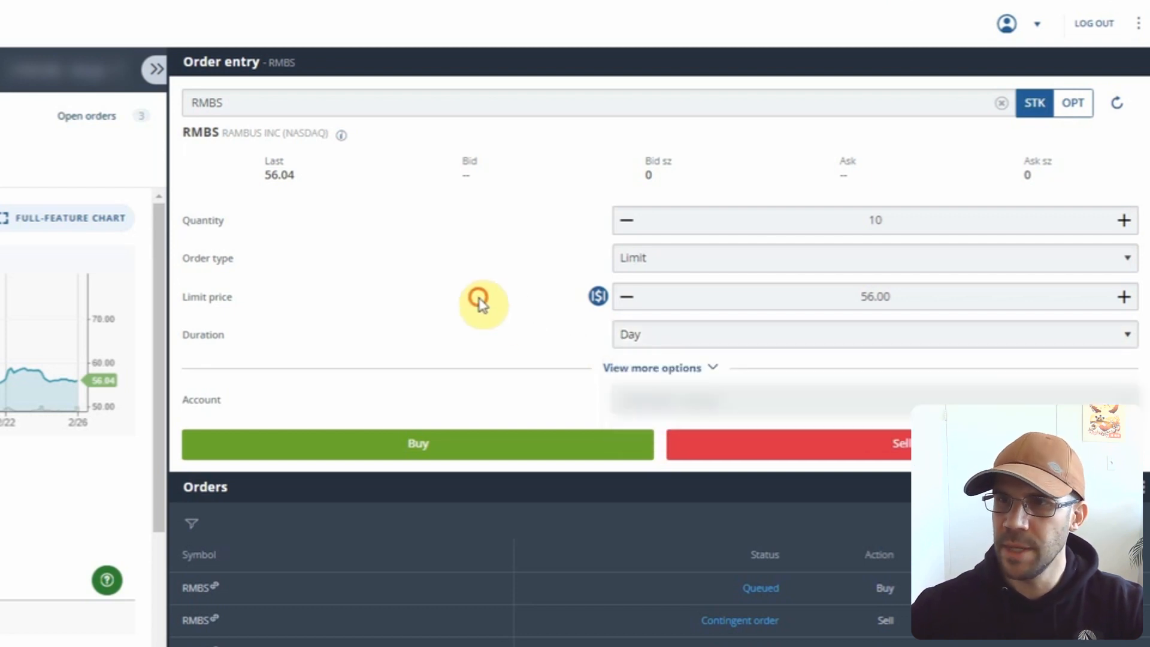
{"action": "left_click", "coordinate": [651, 369]}
{"action": "scroll", "coordinate": [445, 330], "scroll_direction": "down", "scroll_amount": 2}
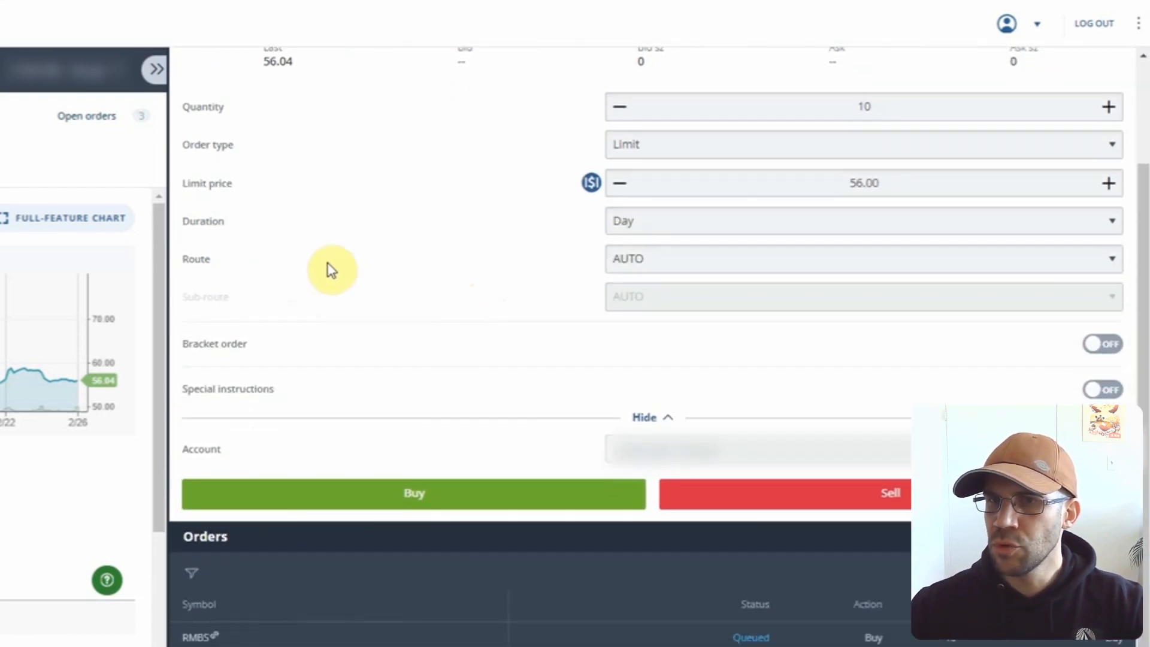
{"action": "left_click", "coordinate": [671, 262]}
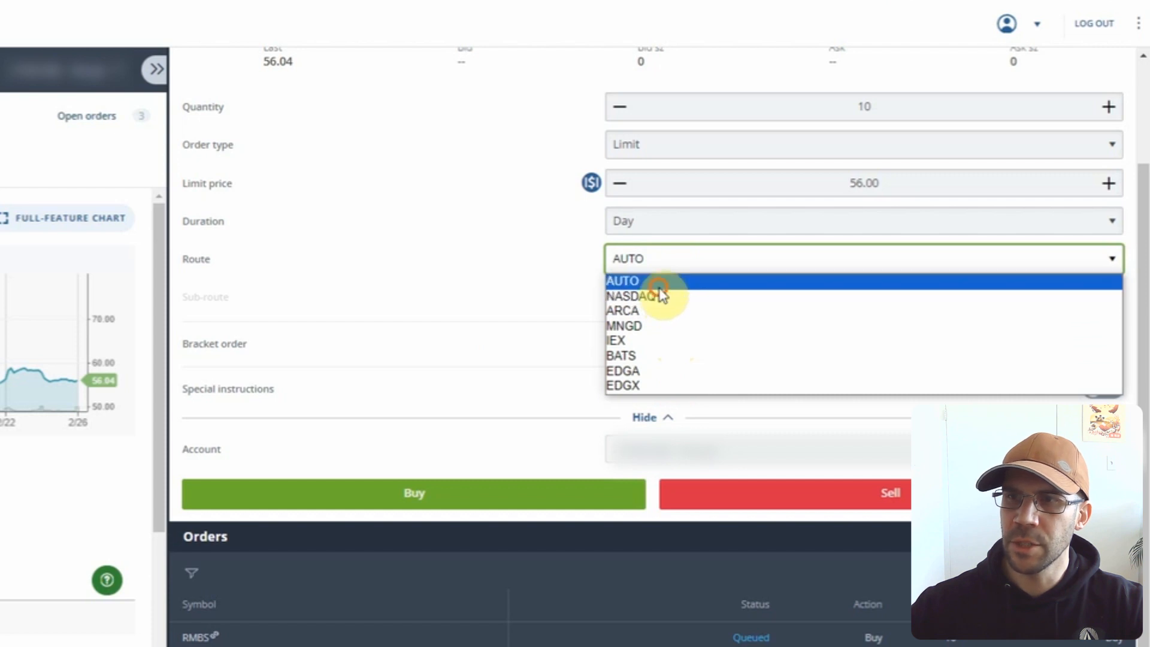
{"action": "left_click", "coordinate": [659, 284]}
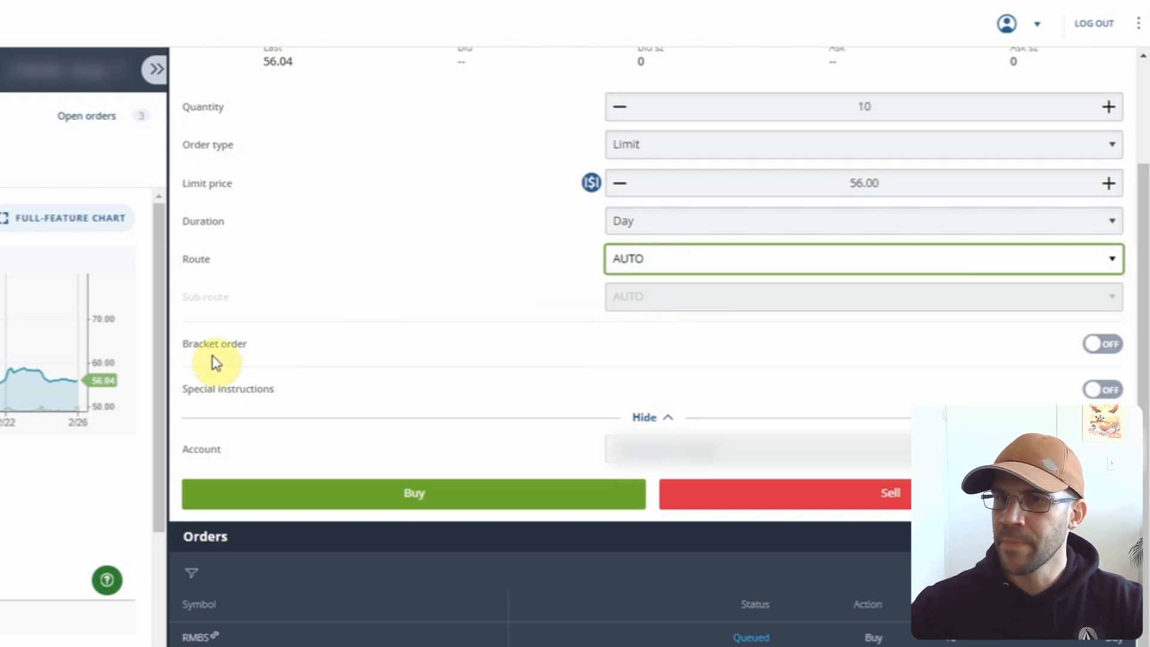
{"action": "left_click", "coordinate": [182, 343]}
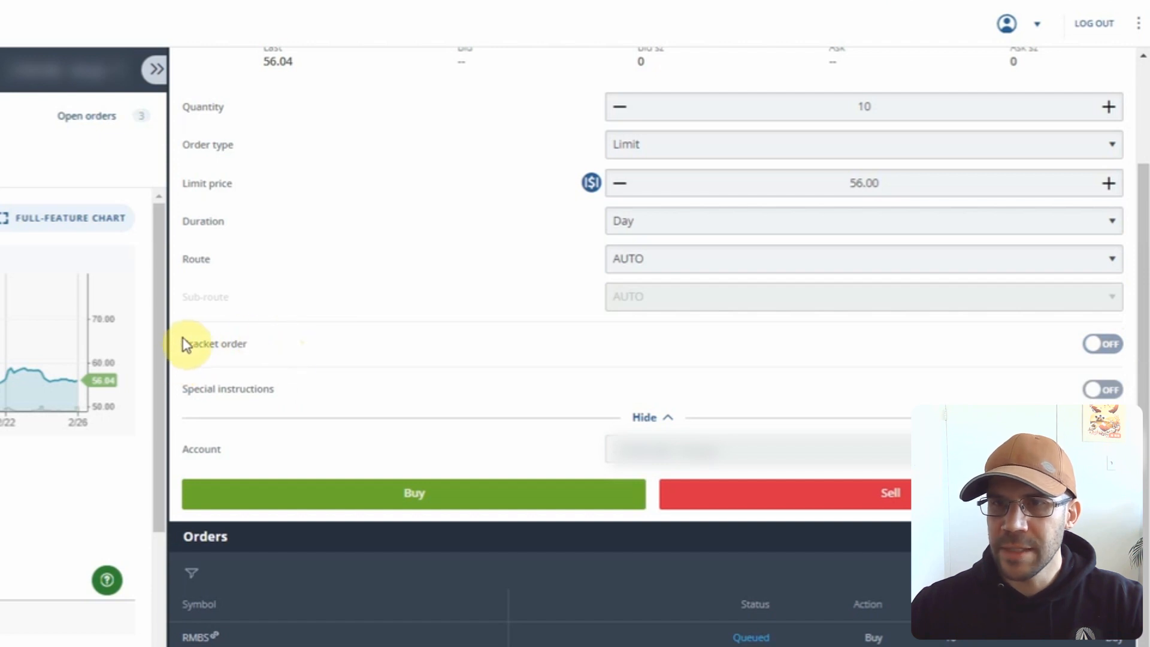
Step: Turn on the bracket order and set its Profit leg to quantity 5 with a limit of 67.50
{"action": "left_click", "coordinate": [1092, 353]}
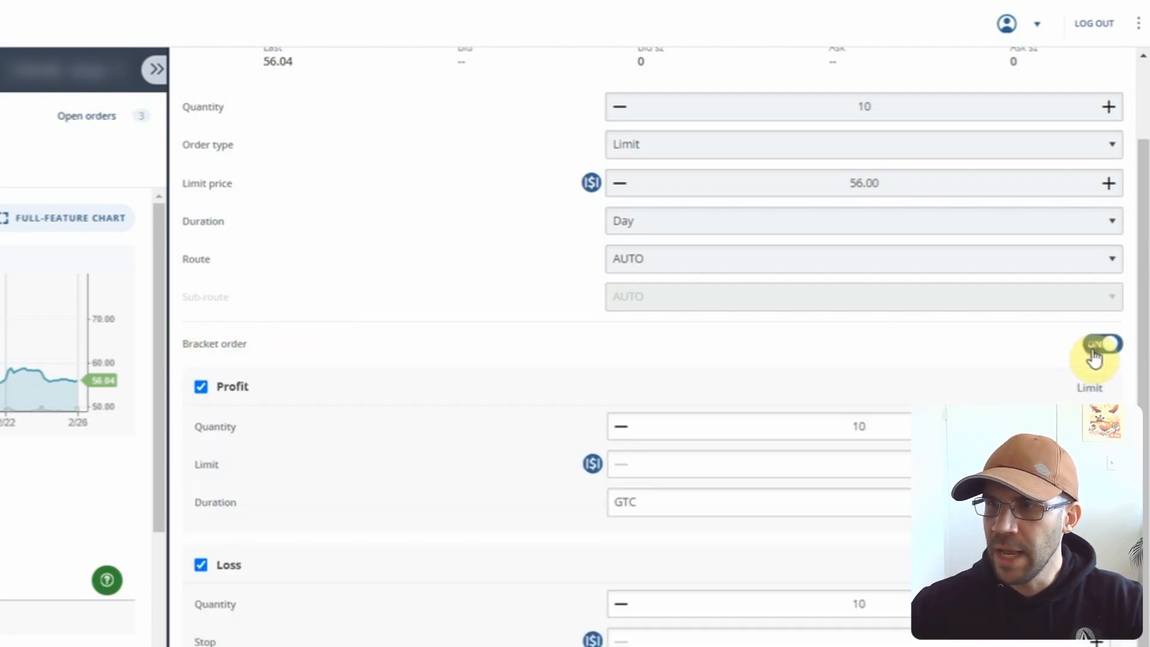
{"action": "scroll", "coordinate": [295, 413], "scroll_direction": "down", "scroll_amount": 3}
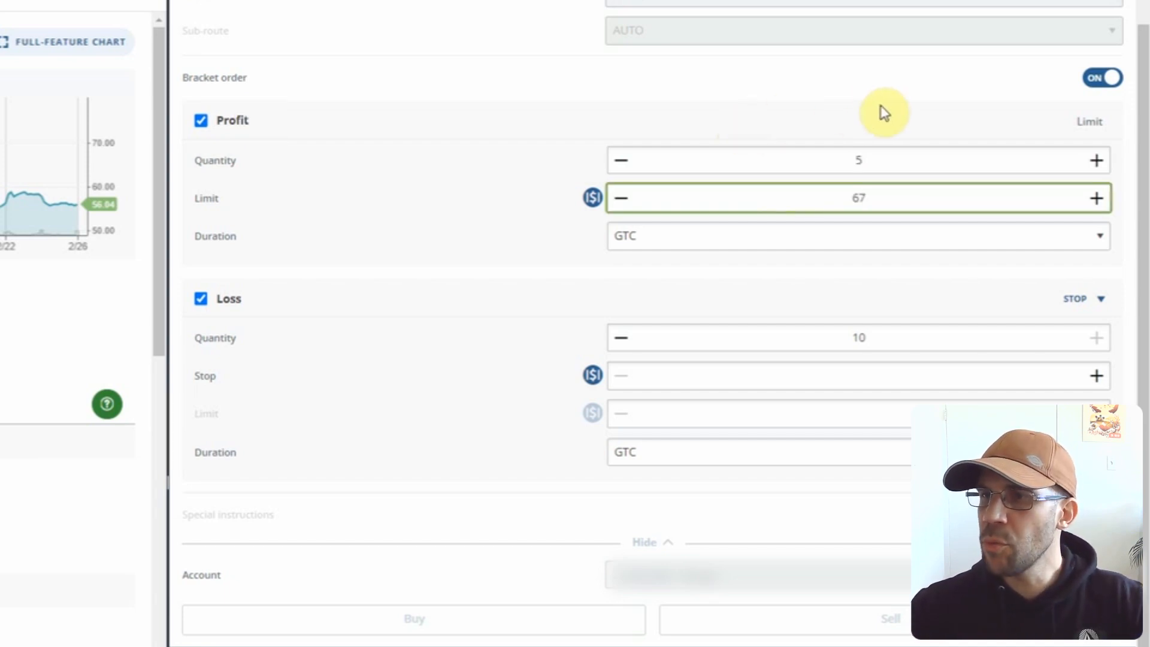
{"action": "left_click", "coordinate": [796, 157]}
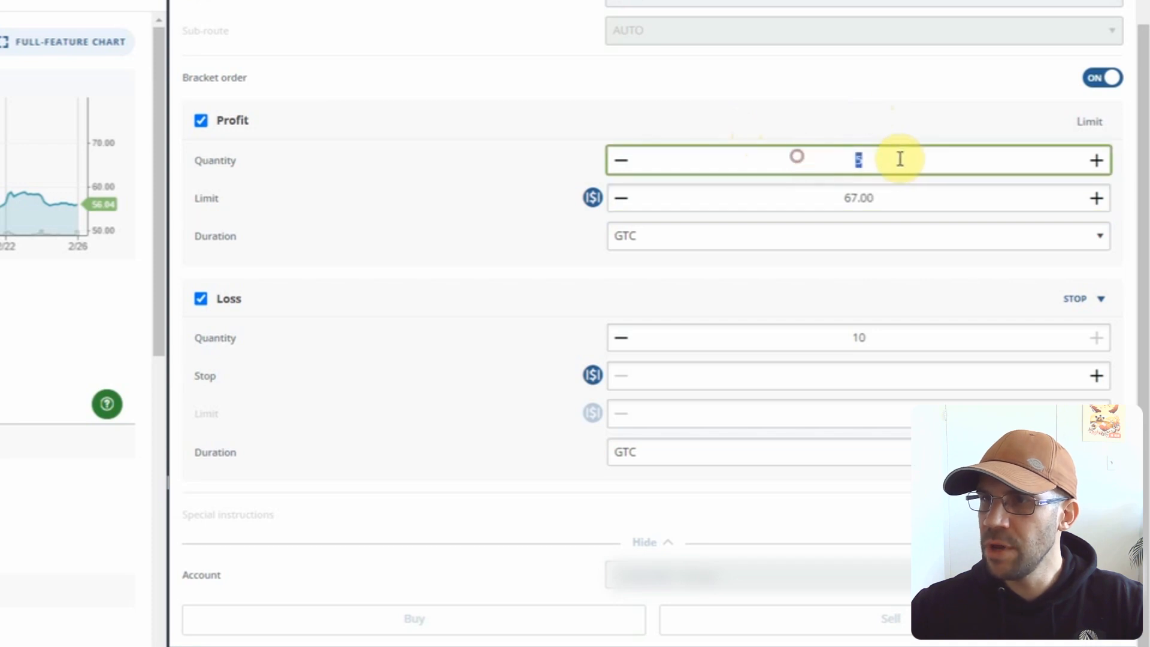
{"action": "left_click", "coordinate": [811, 203]}
{"action": "type", "text": "4"}
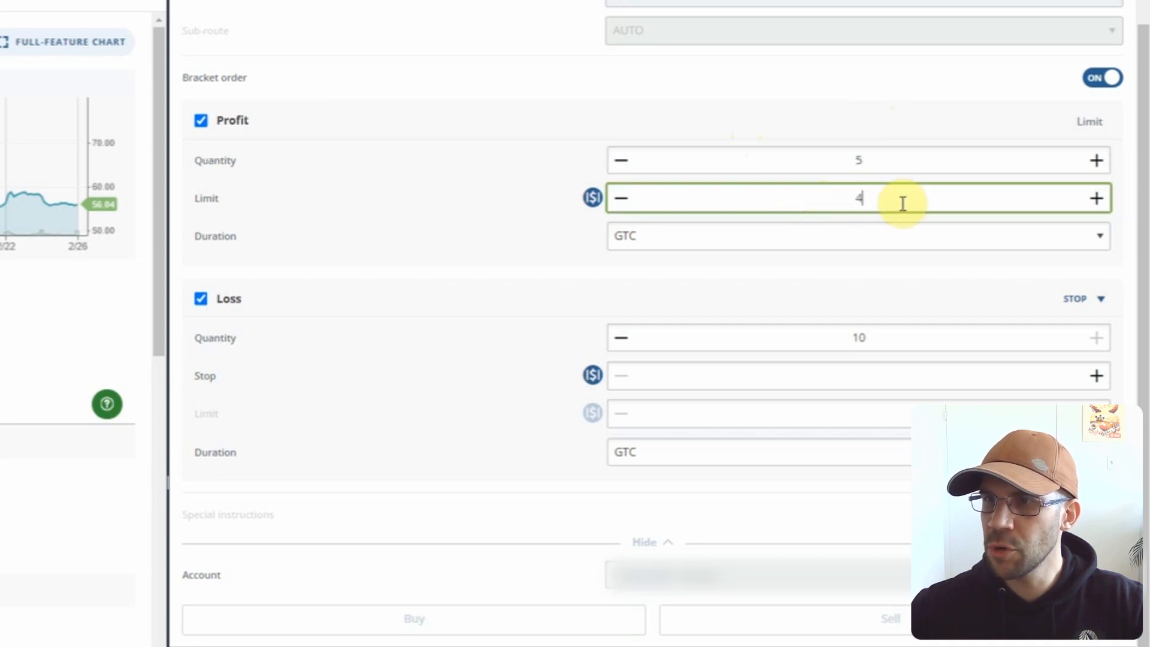
{"action": "type", "text": "0"}
{"action": "key", "text": "BackSpace"}
{"action": "key", "text": "BackSpace"}
{"action": "type", "text": "67.5"}
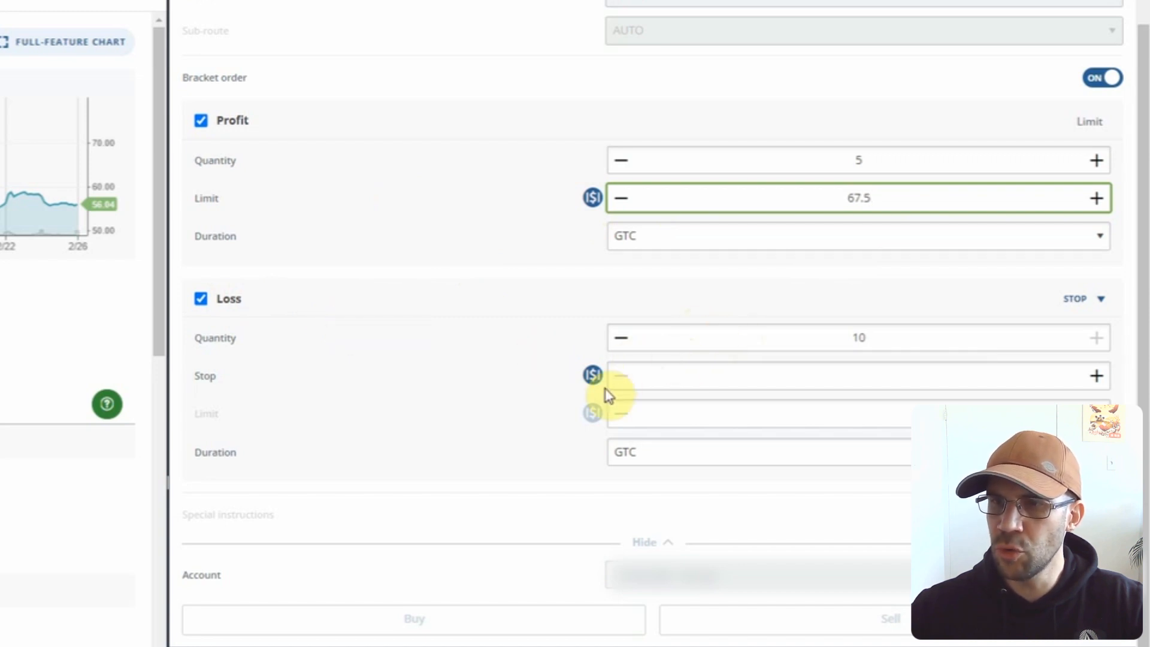
Step: Set the stop price of the bracket order's Loss leg to 46.13
{"action": "left_click", "coordinate": [808, 378]}
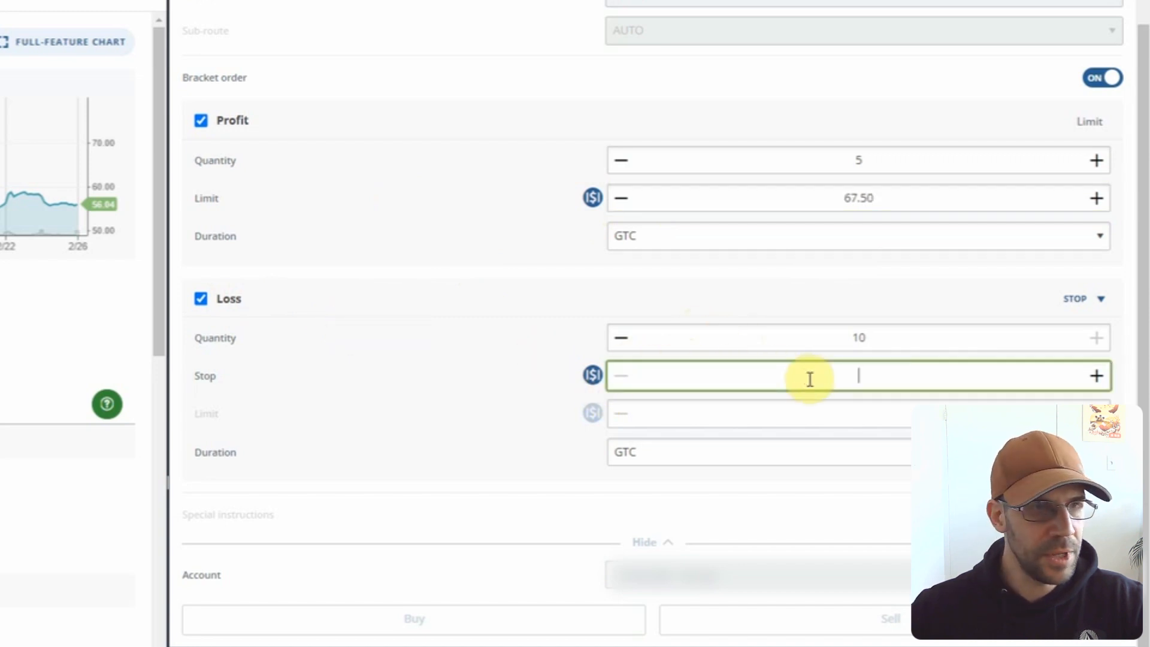
{"action": "type", "text": "46.1"}
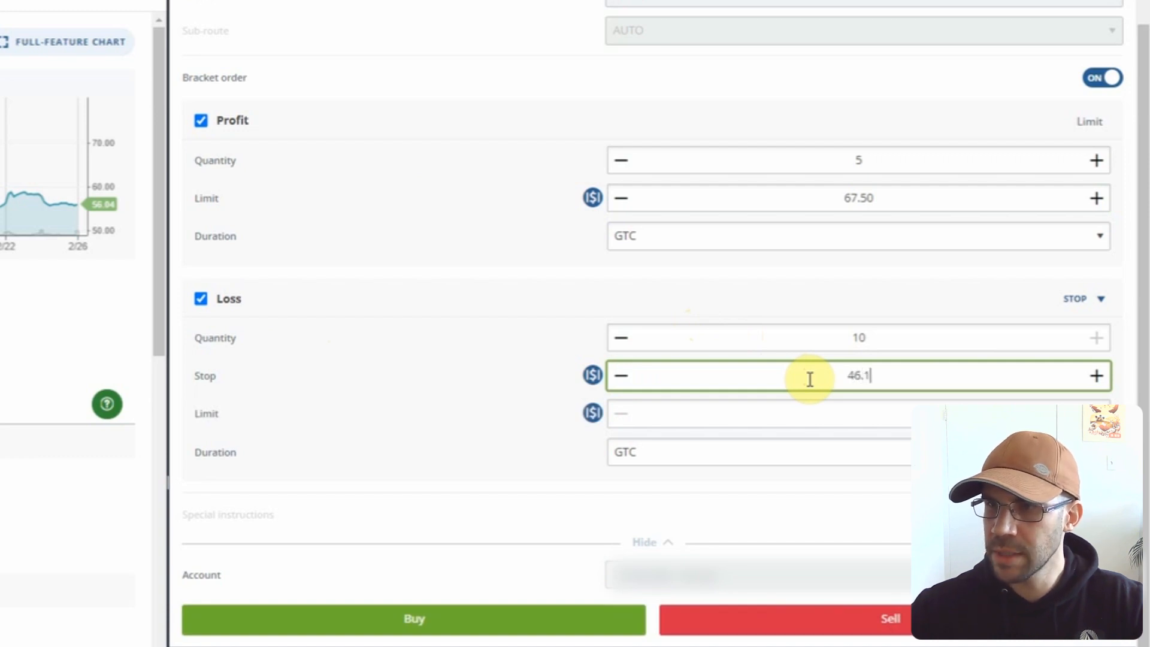
{"action": "type", "text": "3"}
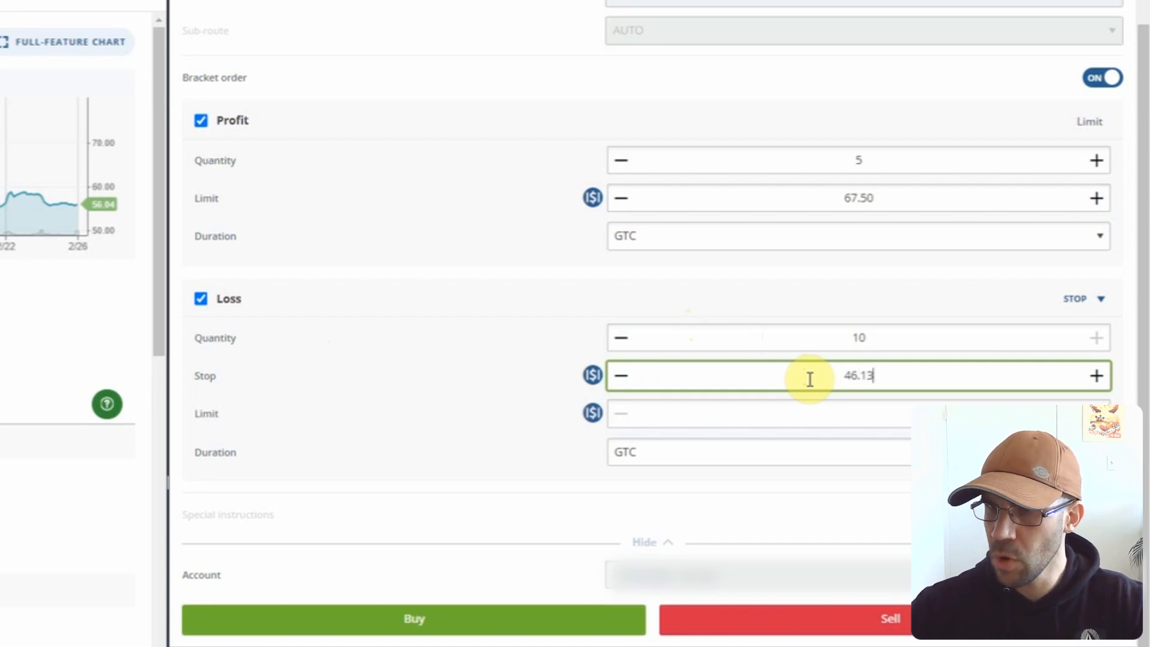
Step: Enter 40 as the limit of the bracket order's Loss leg and clear it again
{"action": "left_click", "coordinate": [510, 393]}
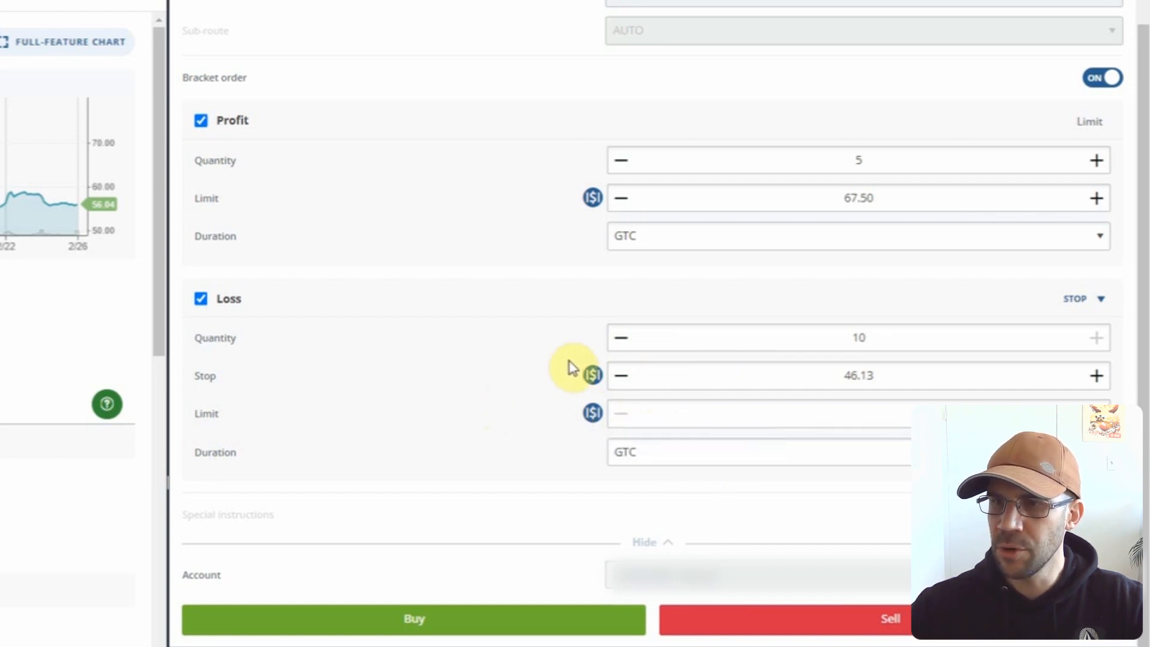
{"action": "left_click_drag", "start_coordinate": [837, 375], "coordinate": [882, 374]}
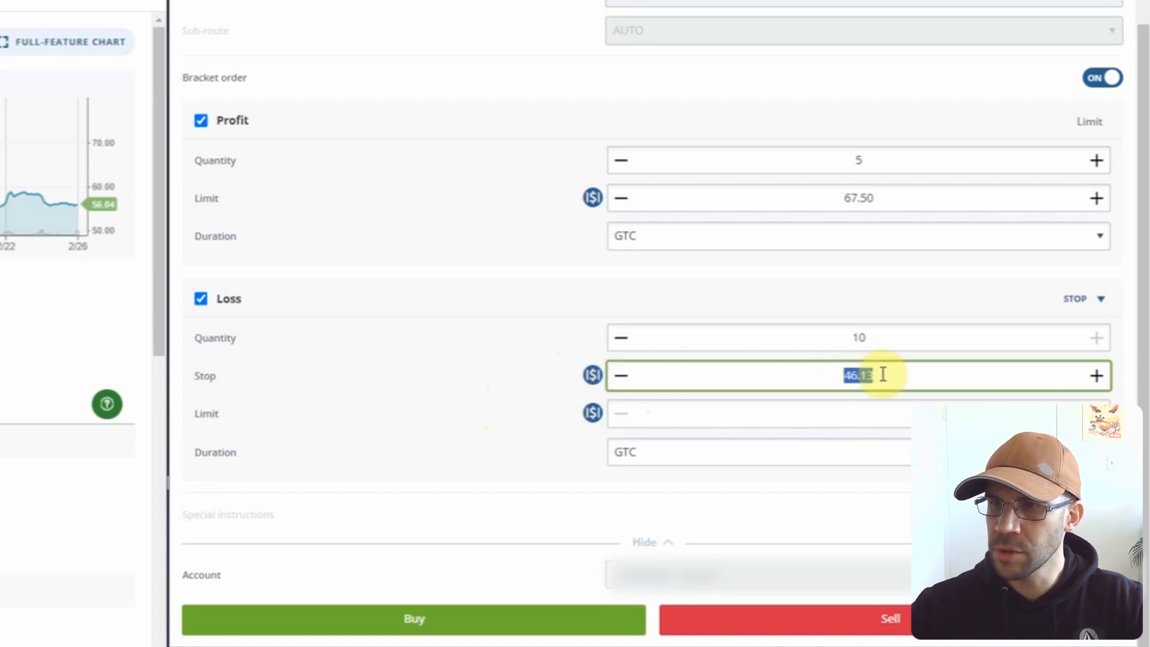
{"action": "left_click", "coordinate": [831, 418]}
{"action": "type", "text": "40"}
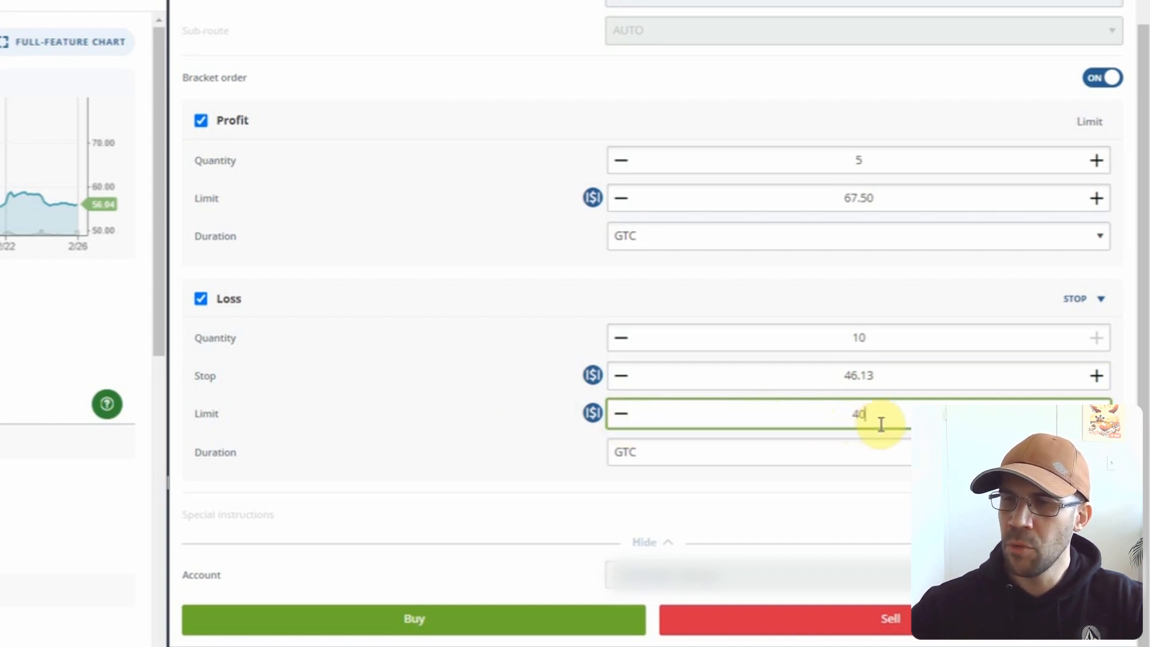
{"action": "left_click_drag", "start_coordinate": [878, 422], "coordinate": [828, 419]}
{"action": "key", "text": "BackSpace"}
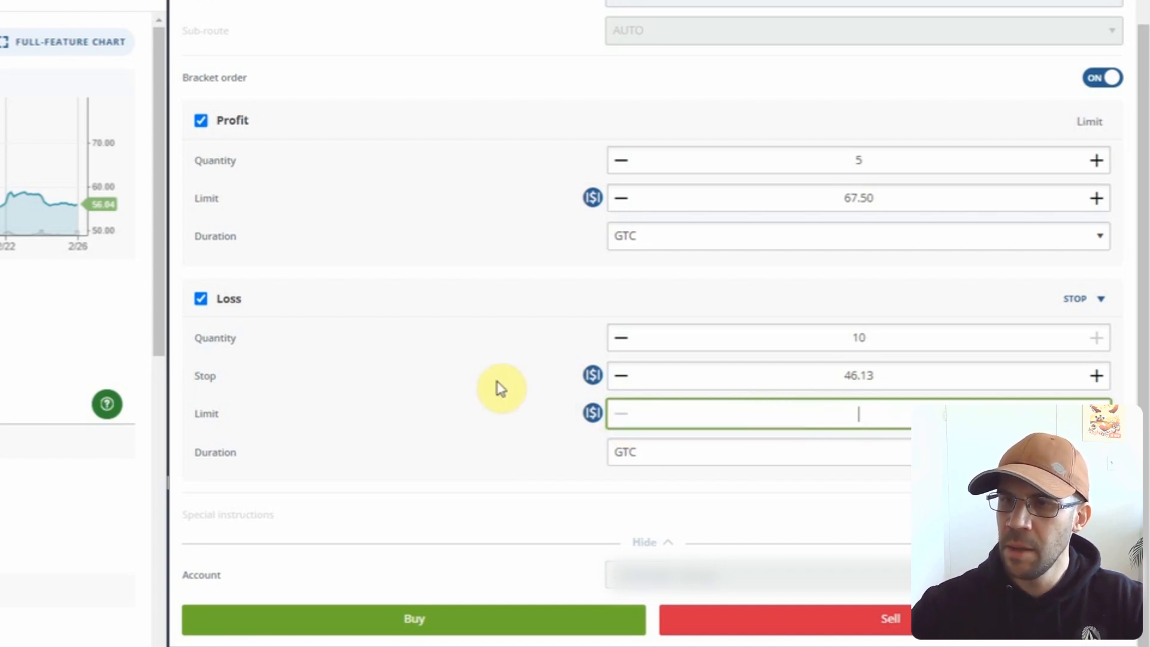
{"action": "left_click", "coordinate": [494, 379]}
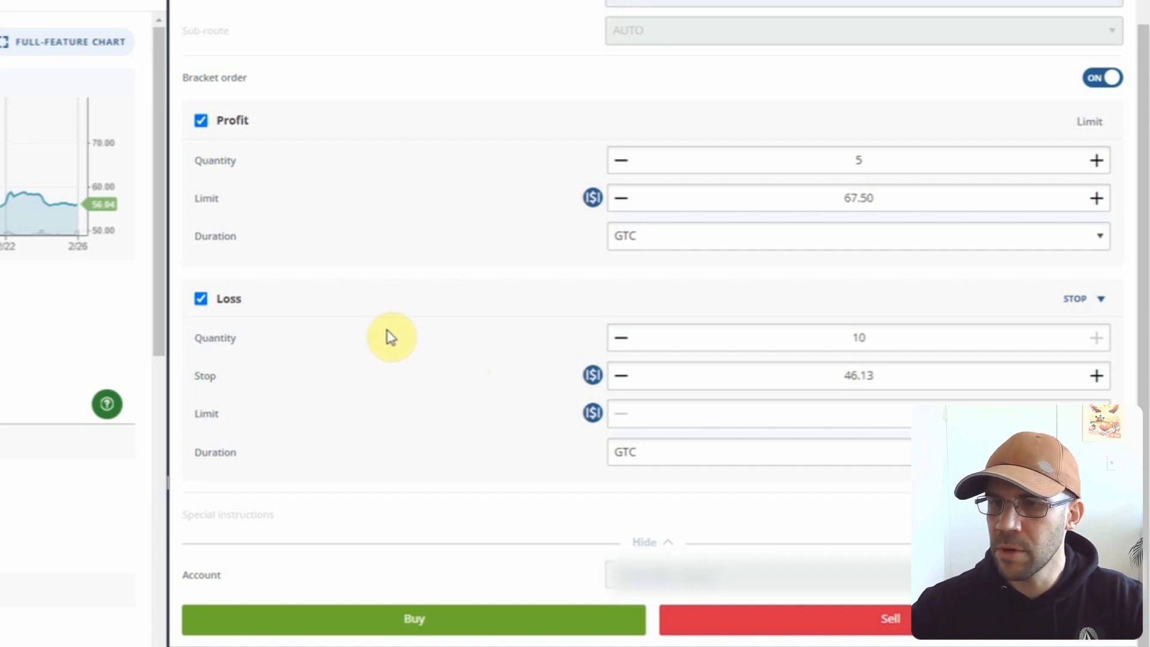
Step: Review the main order and bracket order settings and open the list of trading accounts
{"action": "scroll", "coordinate": [275, 365], "scroll_direction": "up", "scroll_amount": 3}
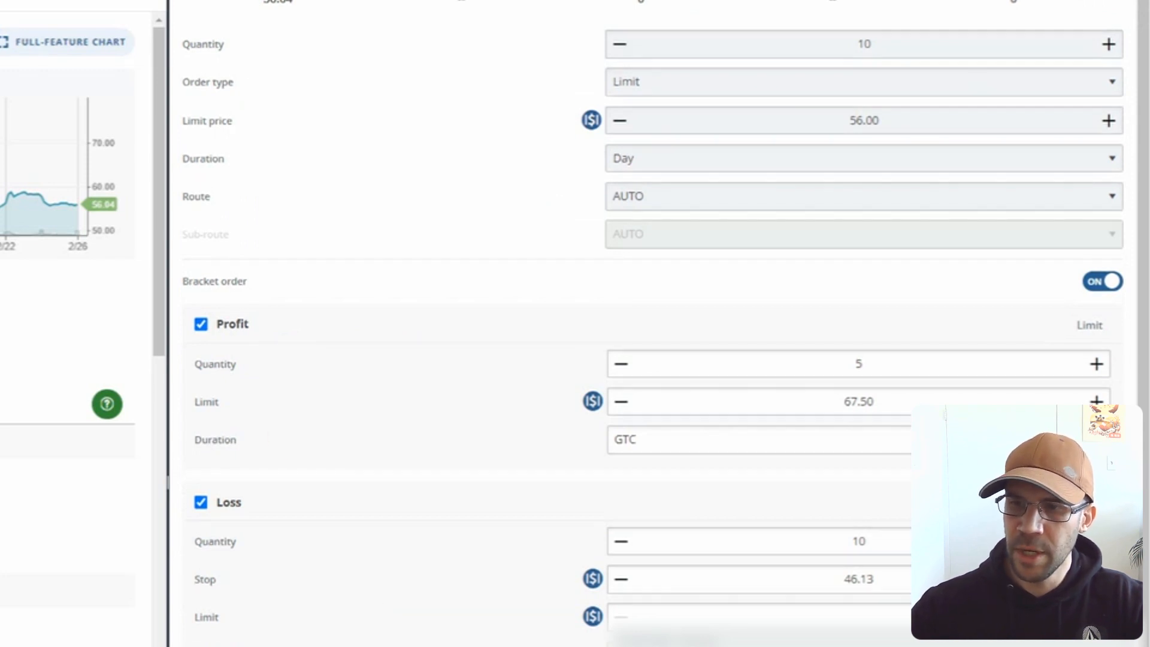
{"action": "scroll", "coordinate": [698, 475], "scroll_direction": "down", "scroll_amount": 4}
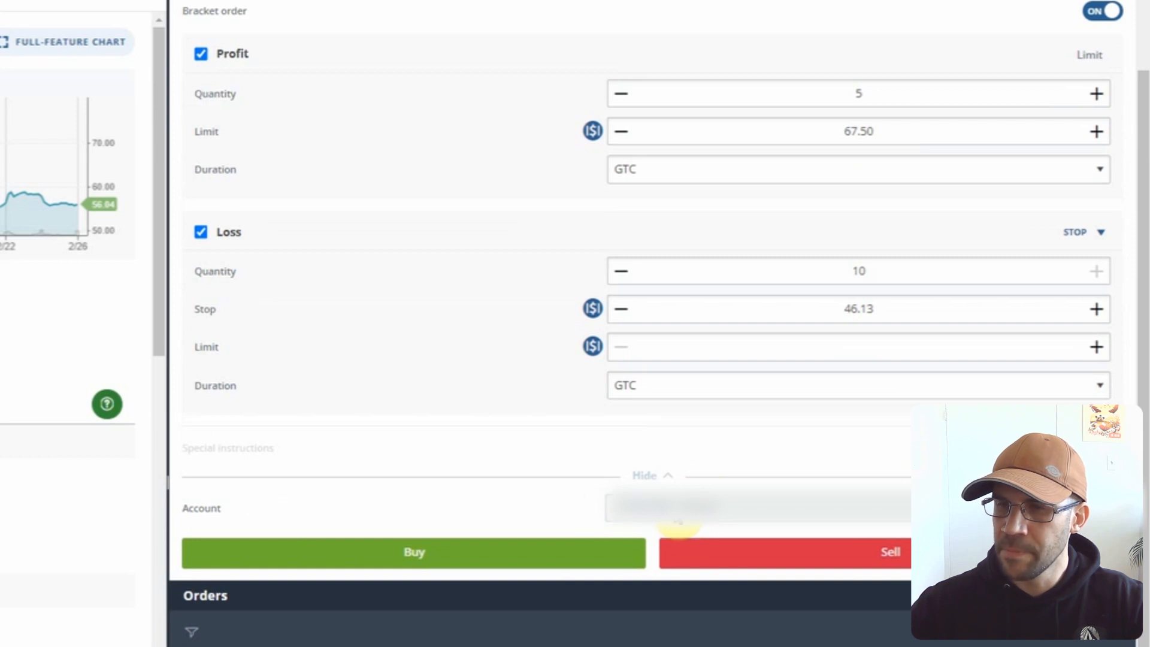
{"action": "left_click", "coordinate": [679, 509]}
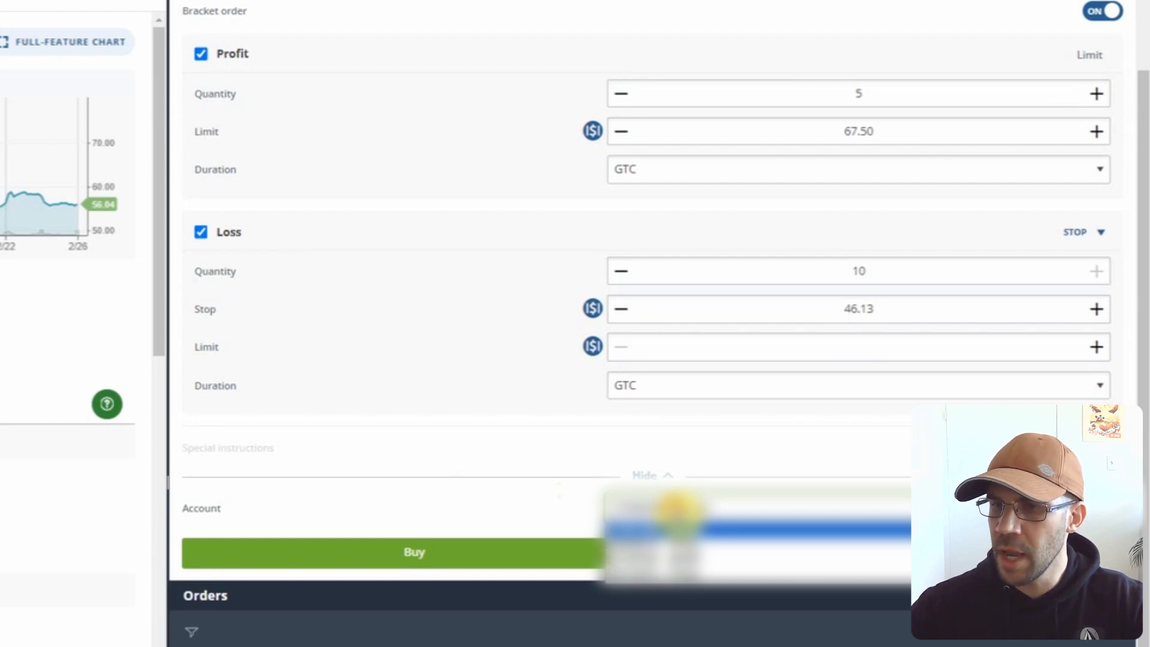
Step: Submit the RMBS bracket order as a buy, accept the bracket order notice and send the order
{"action": "left_click", "coordinate": [383, 559]}
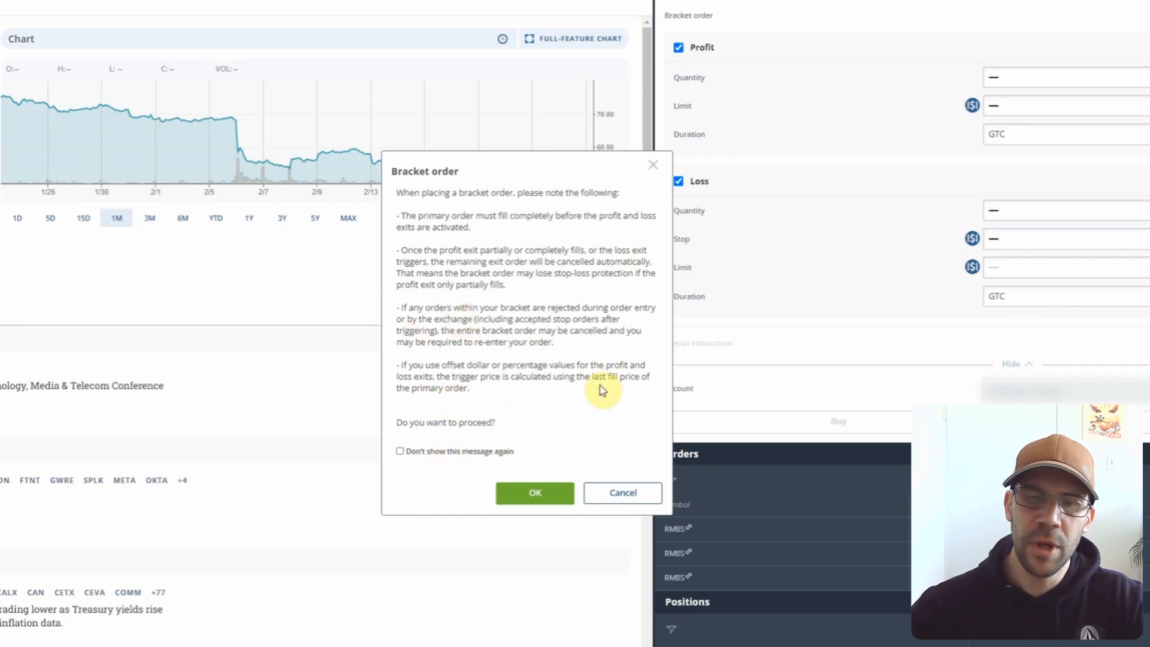
{"action": "left_click", "coordinate": [535, 496]}
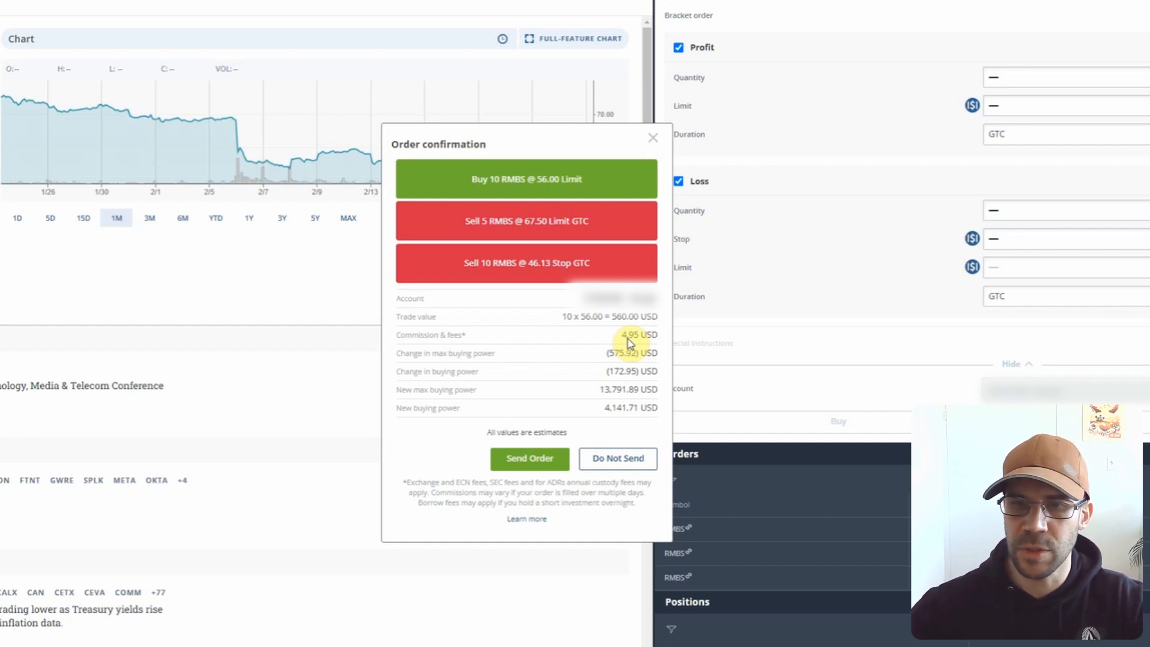
{"action": "left_click", "coordinate": [529, 459]}
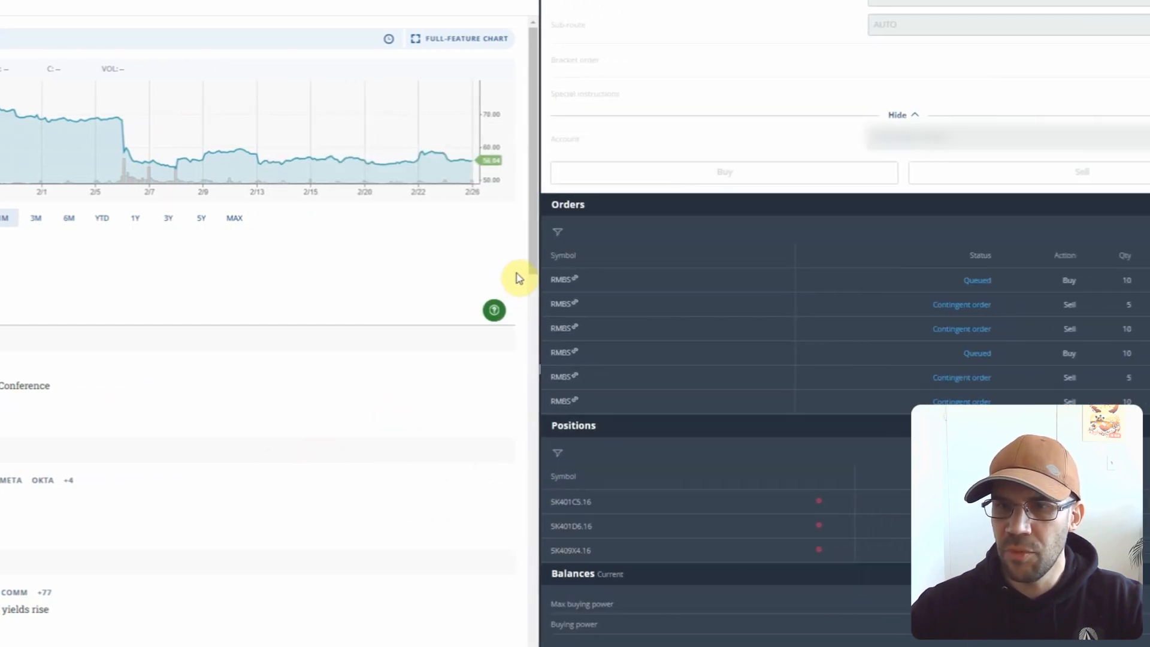